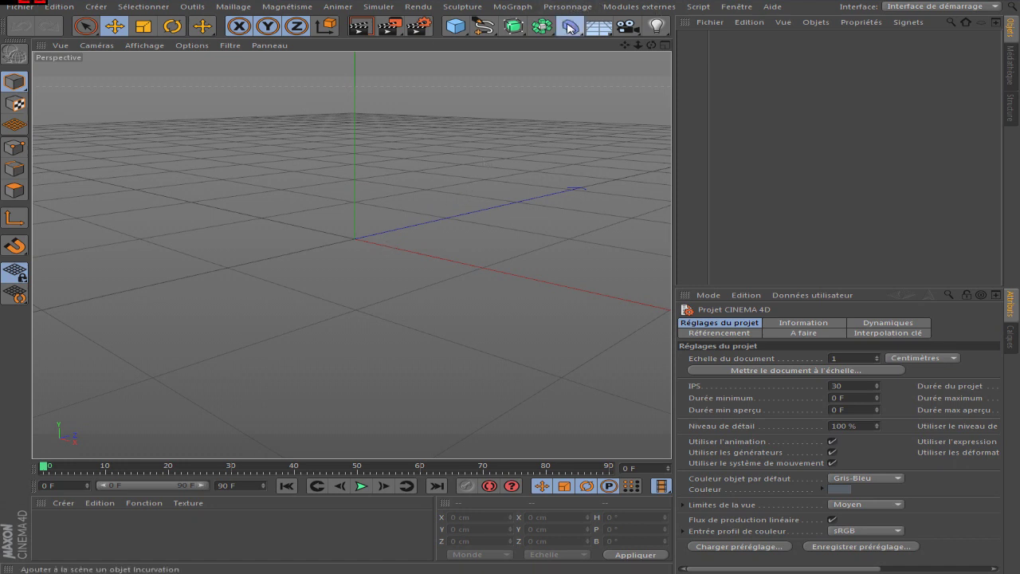
- Add an Explosion deformer and an Explosion FX deformer to the scene
click(571, 26)
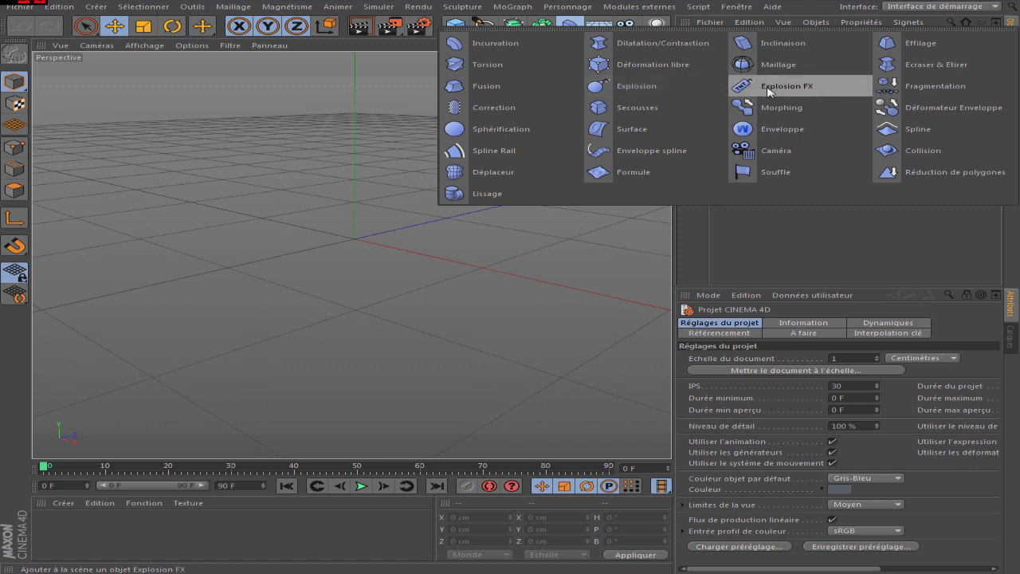
click(569, 27)
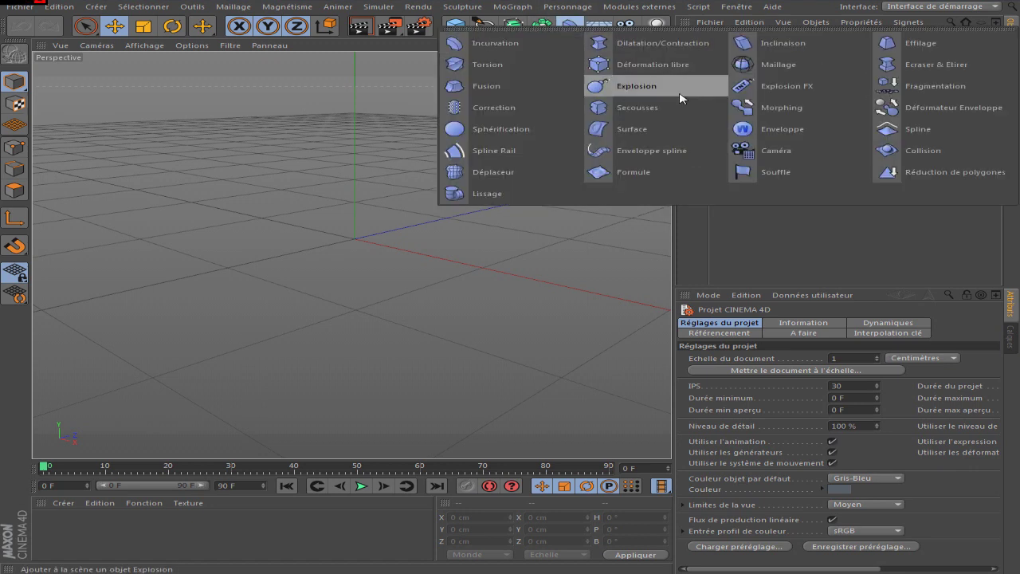
click(647, 89)
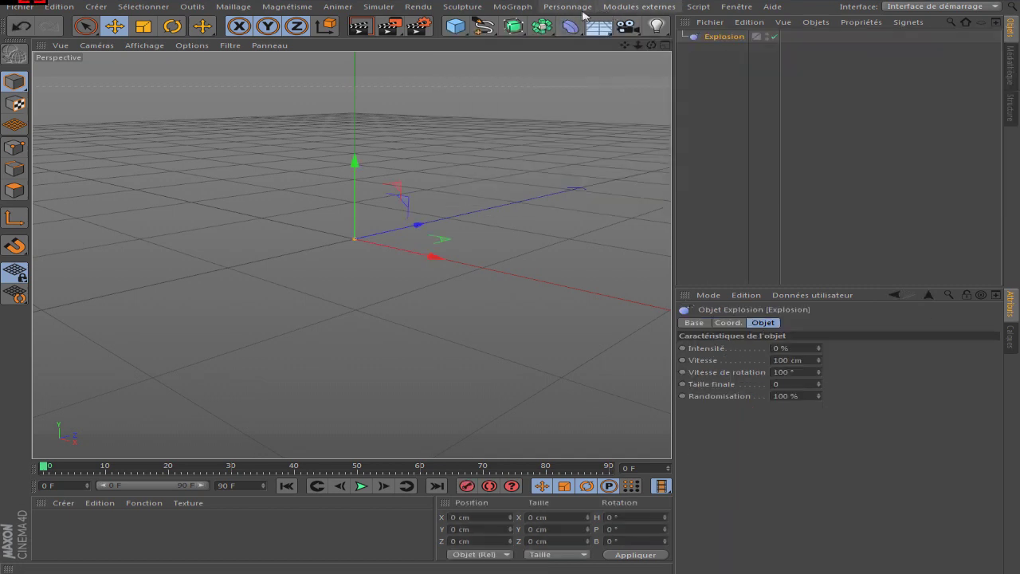
click(570, 27)
click(772, 85)
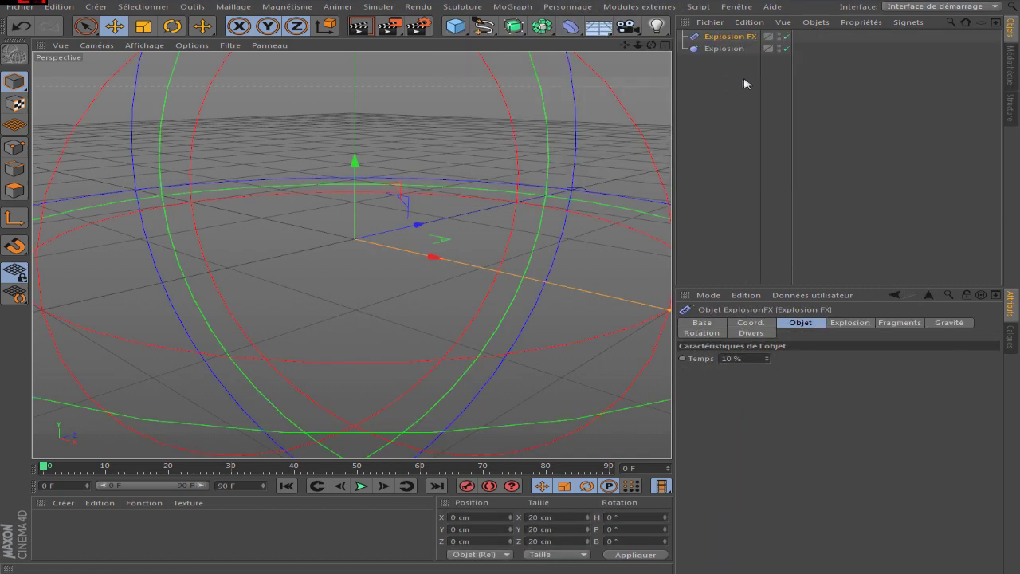
click(455, 26)
click(494, 36)
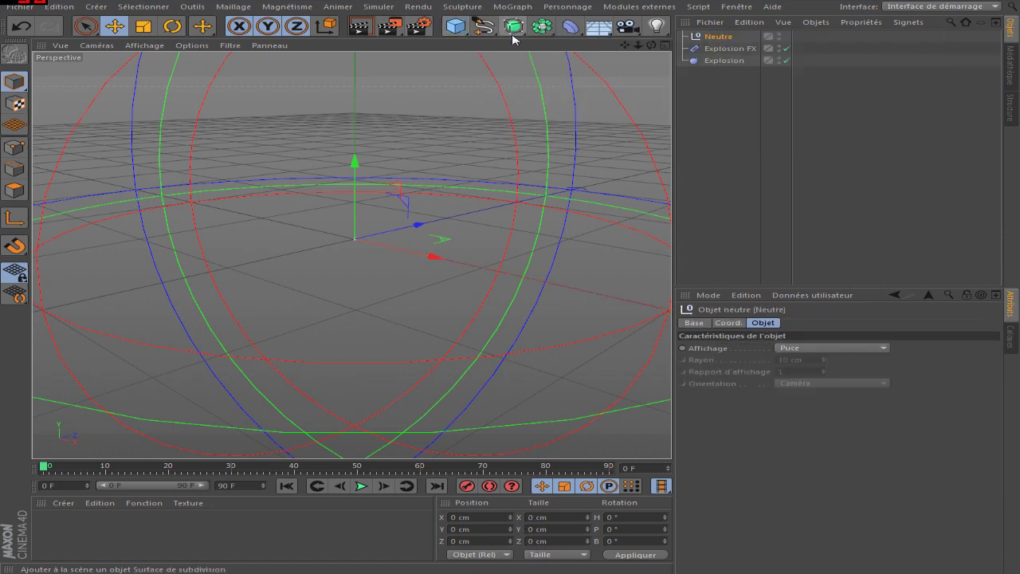
key(Delete)
- Add a cube to the scene and set its X, Y and Z segments to 8
click(455, 26)
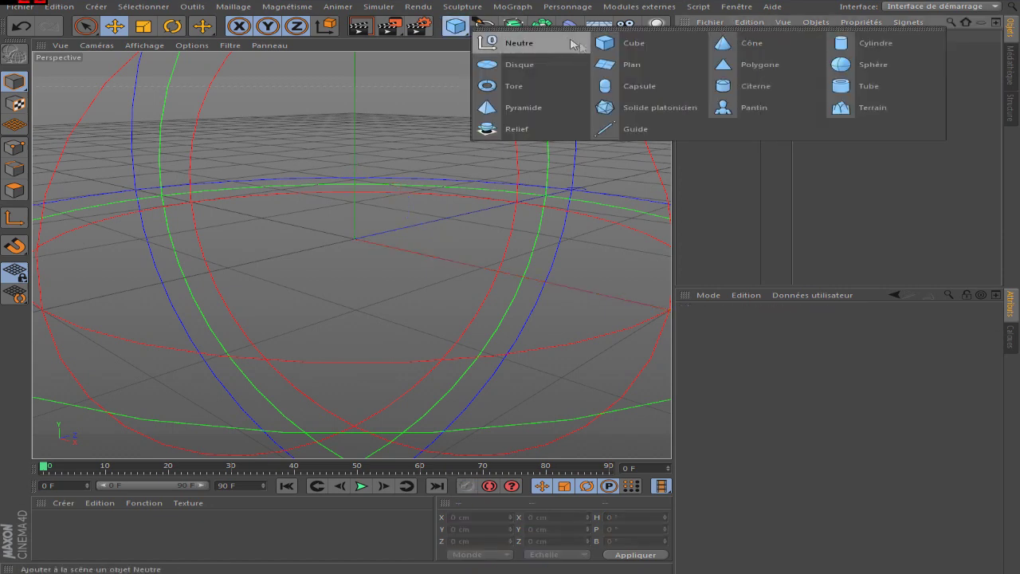
click(498, 64)
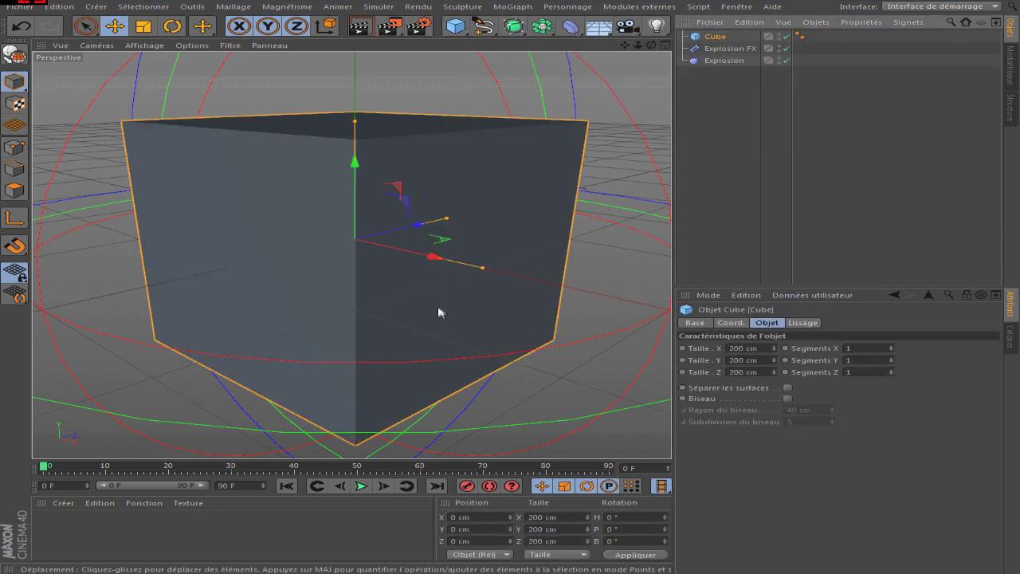
scroll(420, 250, down, 3)
click(869, 348)
text(2)
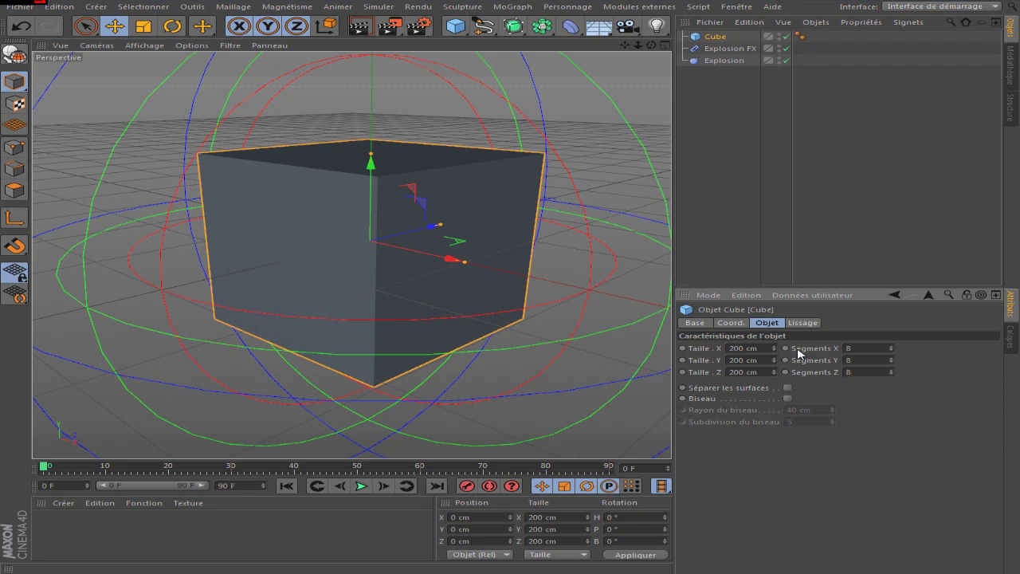
click(751, 112)
- Switch the perspective view's display mode to Ombrage de Gouraud (lignes)
scroll(386, 230, down, 2)
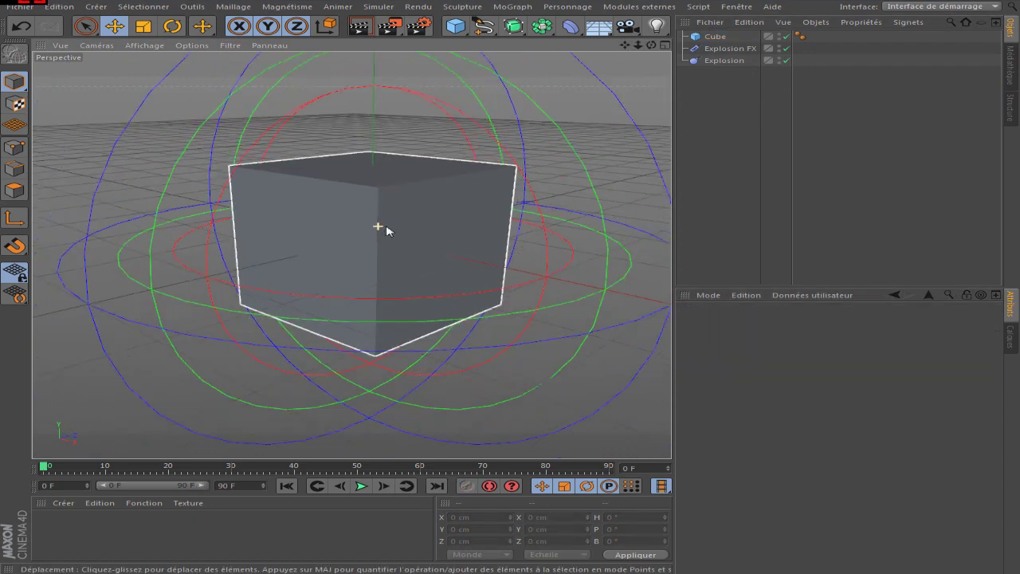
click(165, 47)
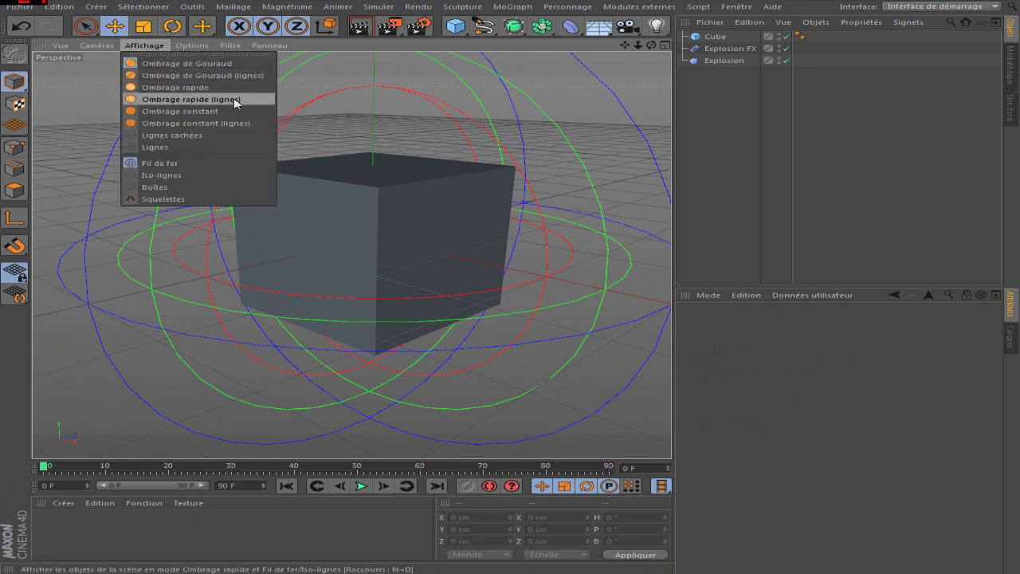
click(247, 76)
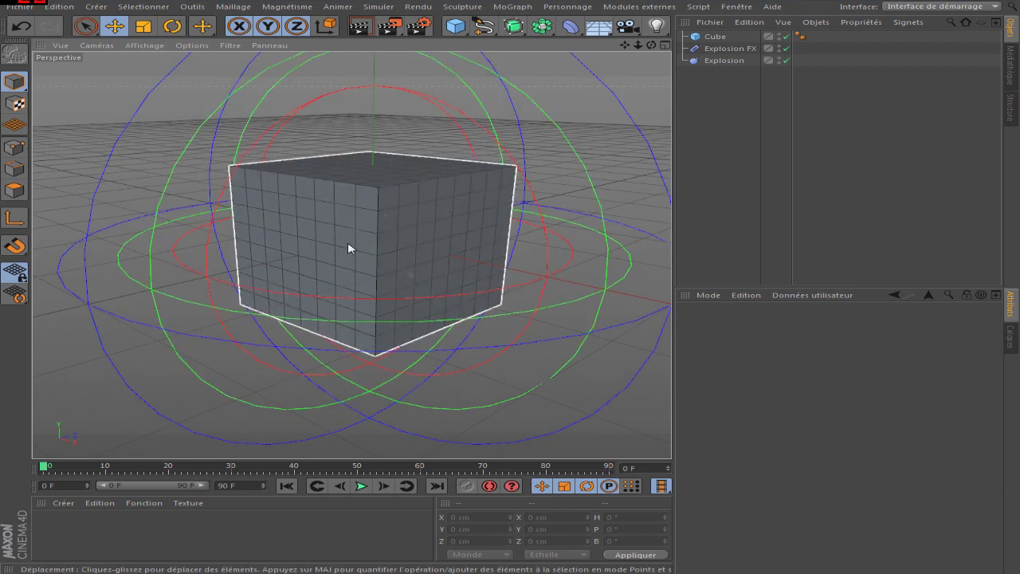
click(756, 87)
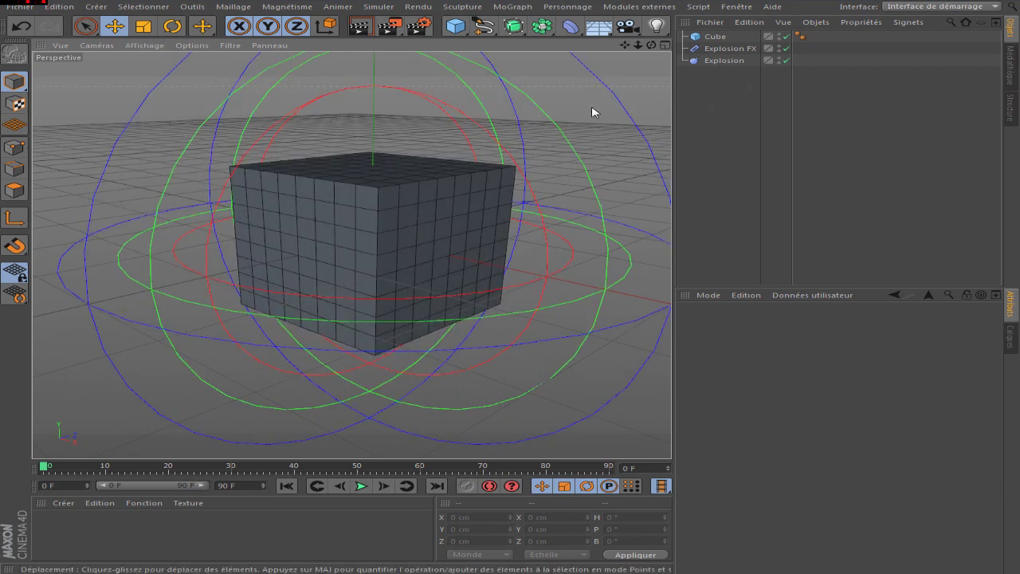
- Hide Explosion FX in the viewport and move it below Explosion in the object hierarchy
scroll(542, 105, up, 3)
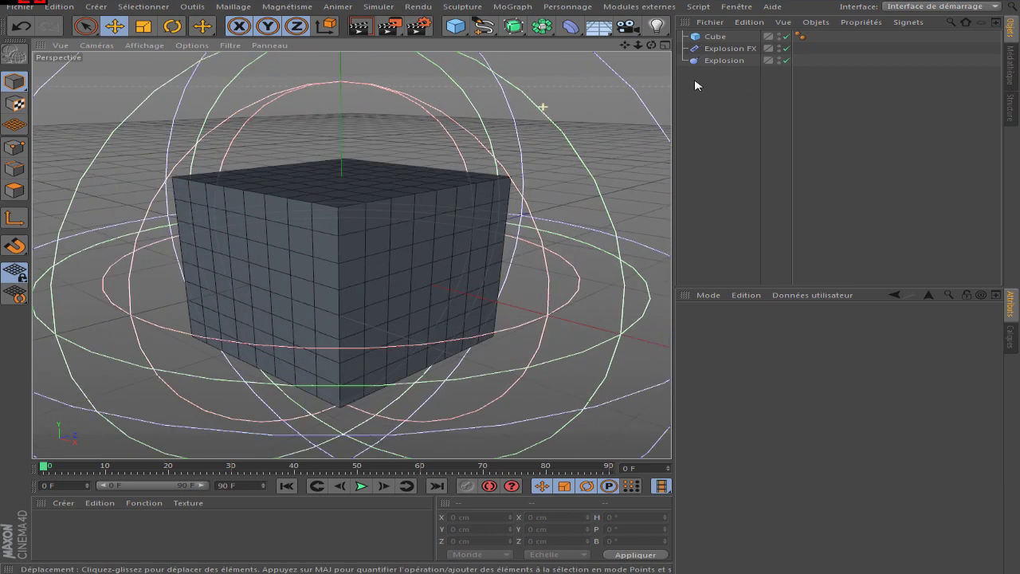
click(779, 47)
drag(728, 54, 728, 64)
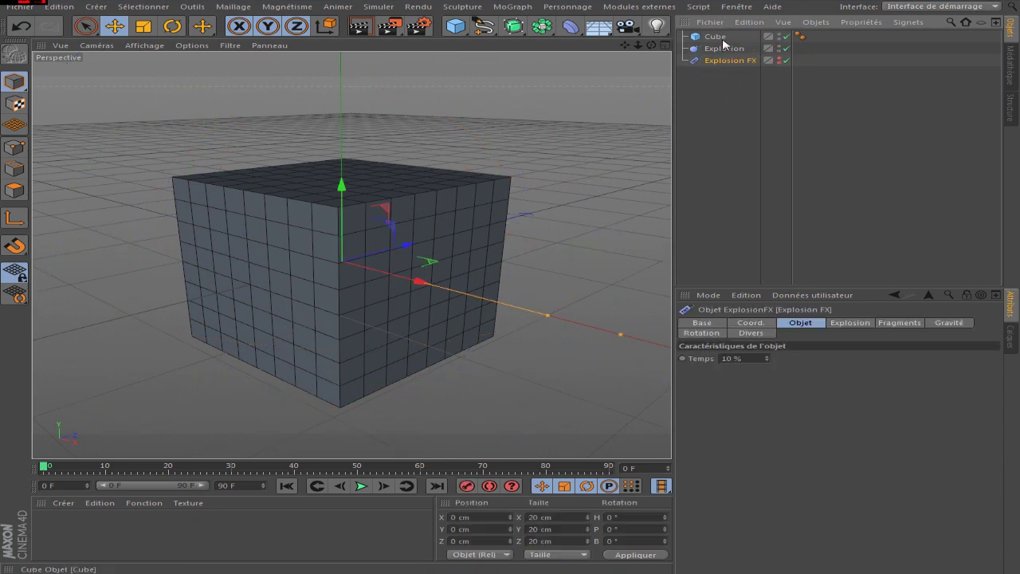
- Make the Explosion deformer a child of the cube
click(712, 49)
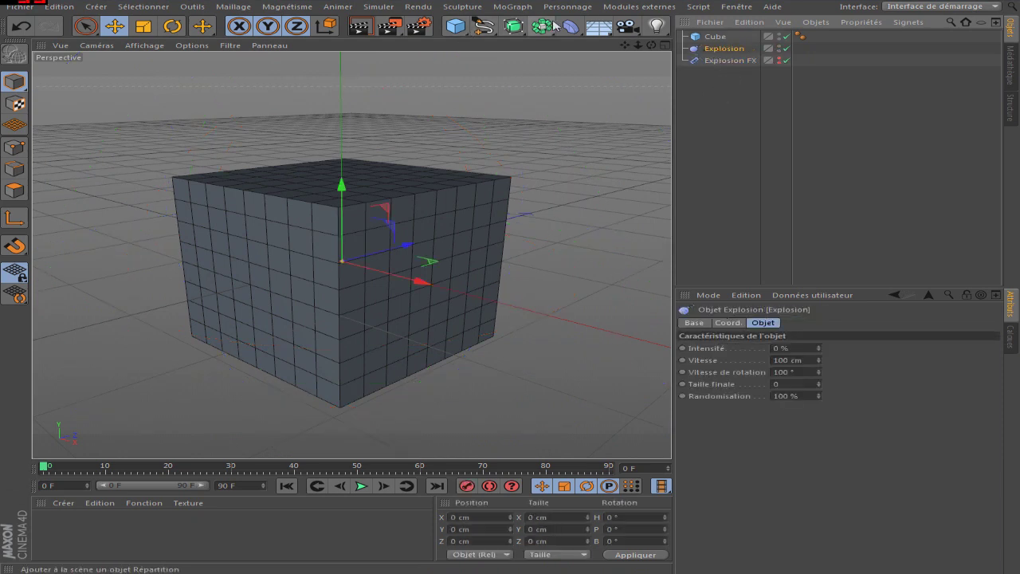
mouse_move(571, 25)
mouse_down()
mouse_move(468, 86)
mouse_move(579, 85)
mouse_move(574, 24)
mouse_up()
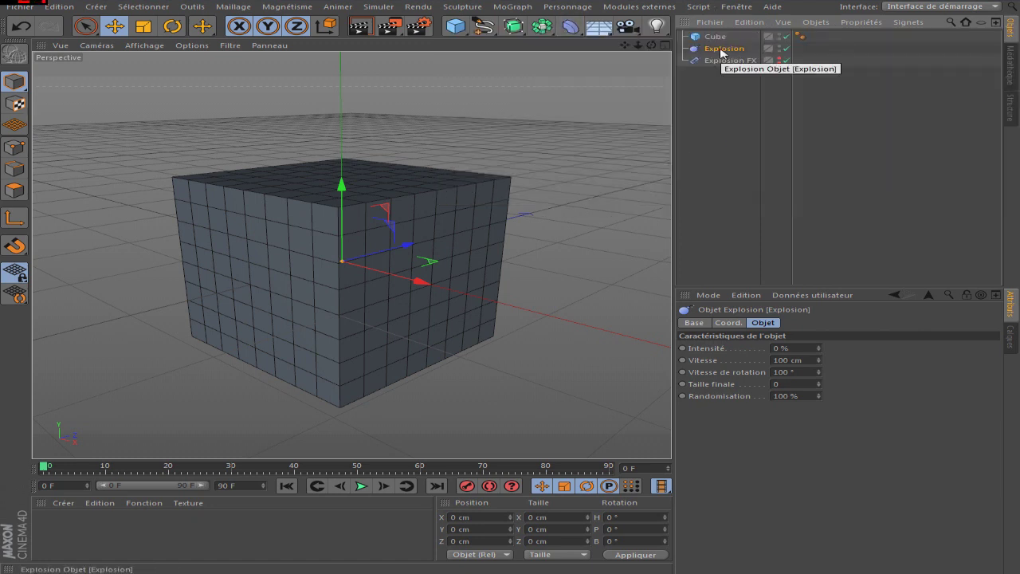
mouse_move(723, 52)
mouse_down()
mouse_move(727, 42)
mouse_move(707, 40)
mouse_up()
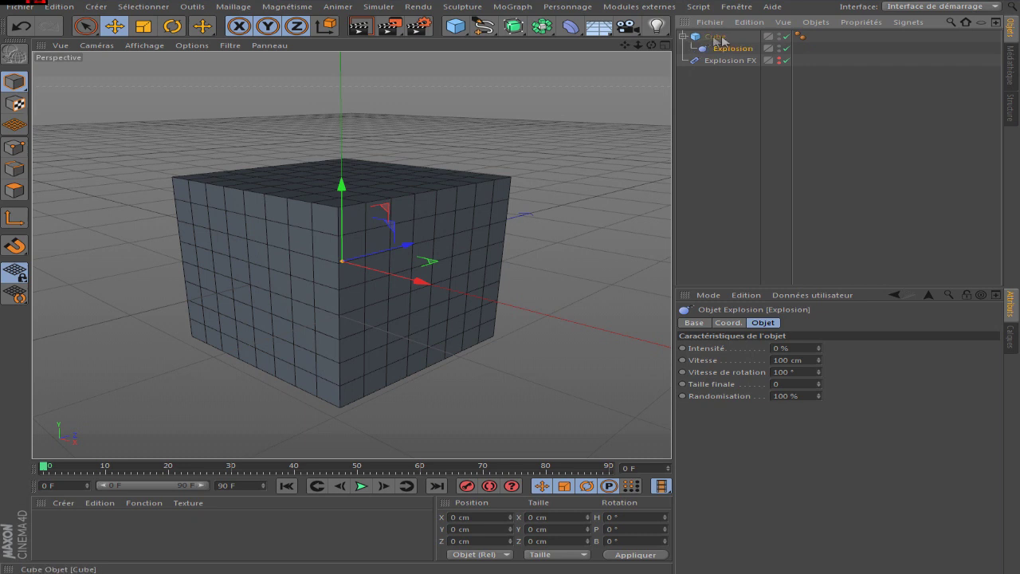
- Convert the cube to an editable polygon object and expand its hierarchy
click(715, 38)
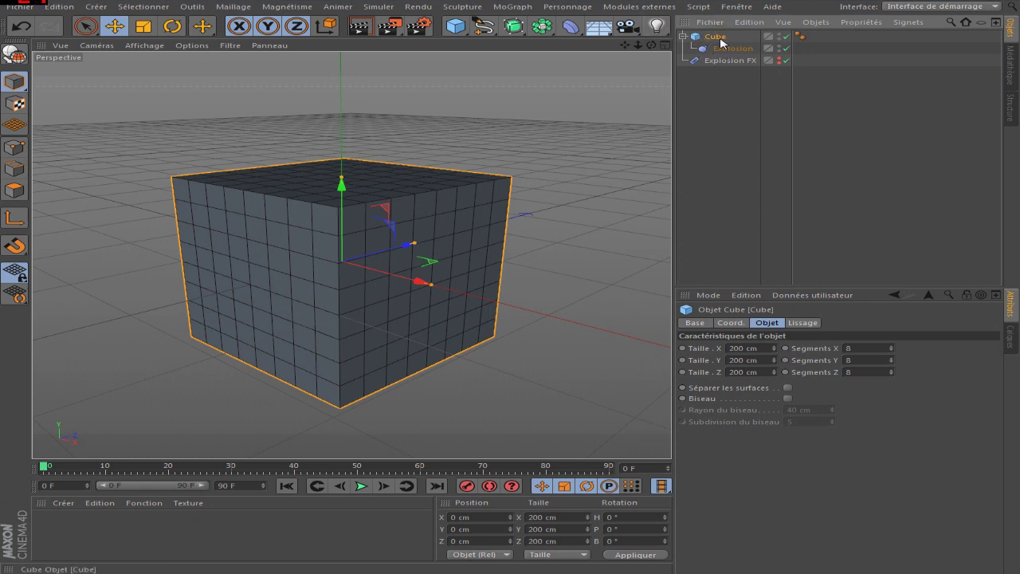
key(c)
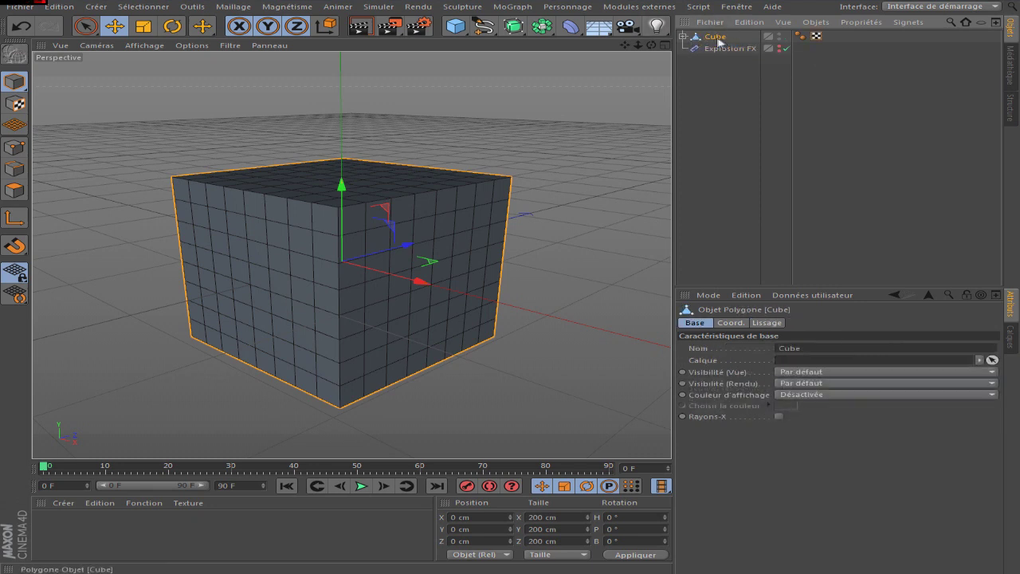
click(682, 36)
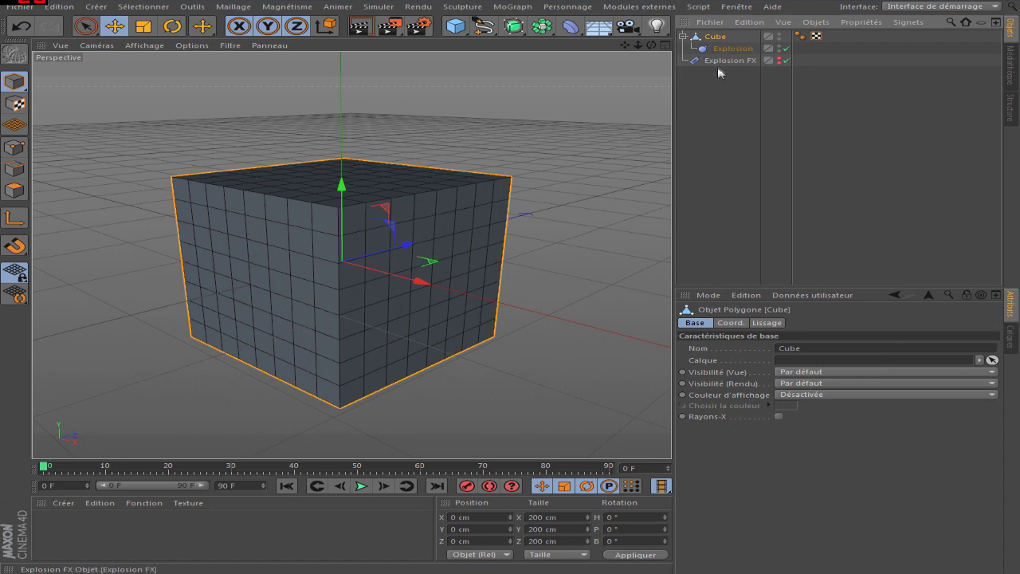
- Set the Explosion deformer's intensity to 13 %, speed to 100 cm and rotation speed to 38°
click(730, 48)
scroll(546, 159, down, 5)
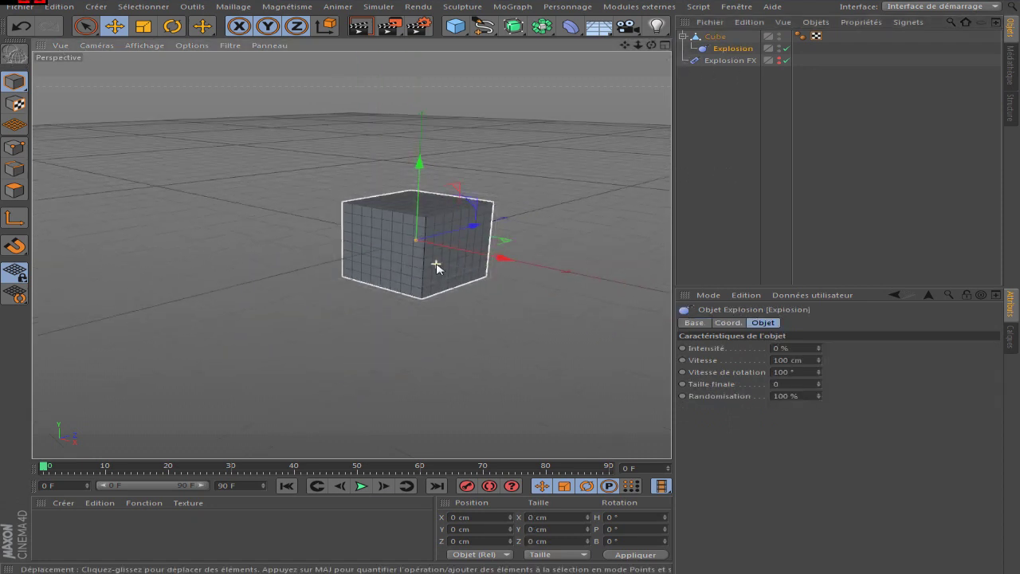
scroll(558, 205, up, 2)
scroll(364, 270, up, 3)
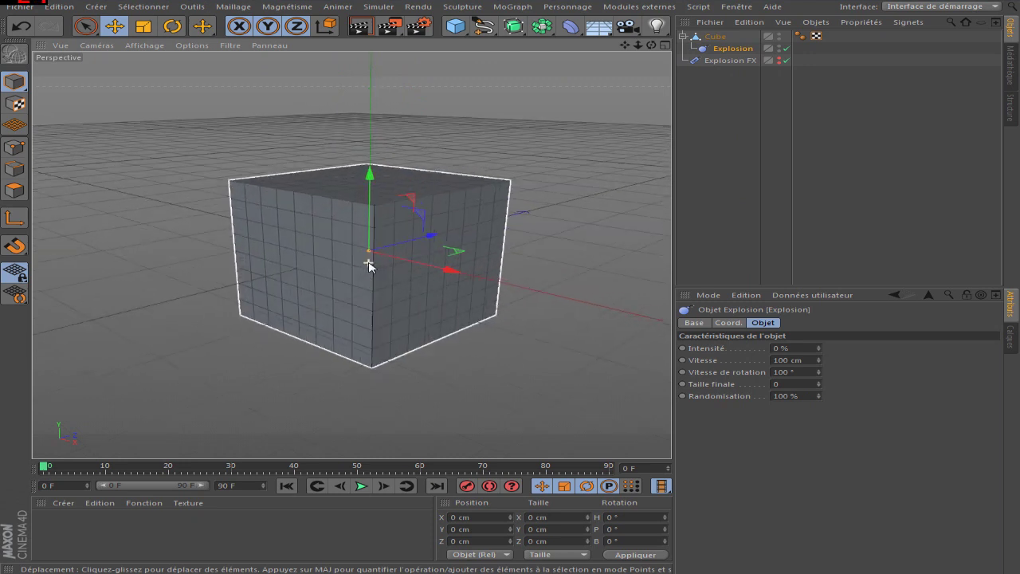
click(743, 64)
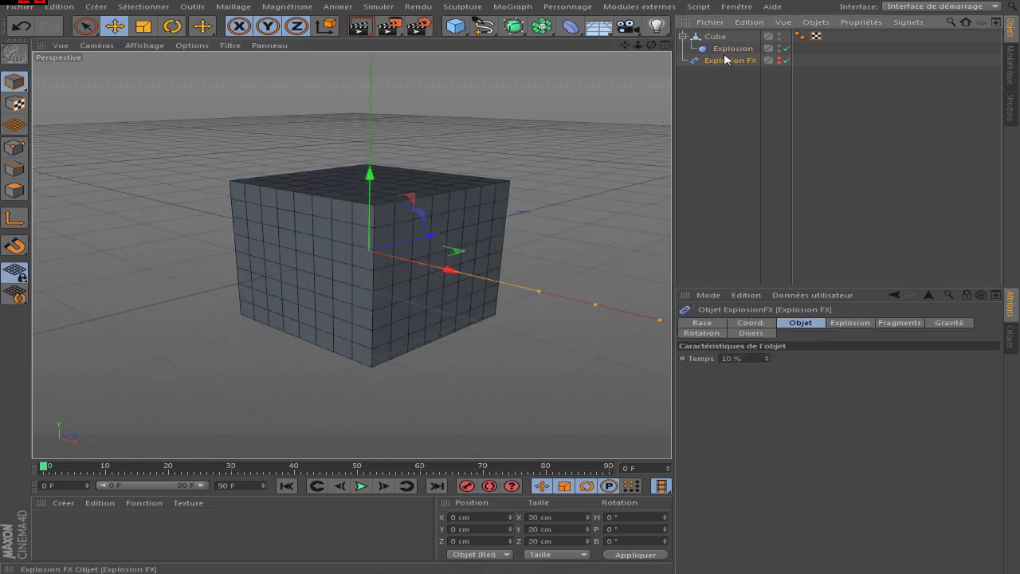
click(733, 50)
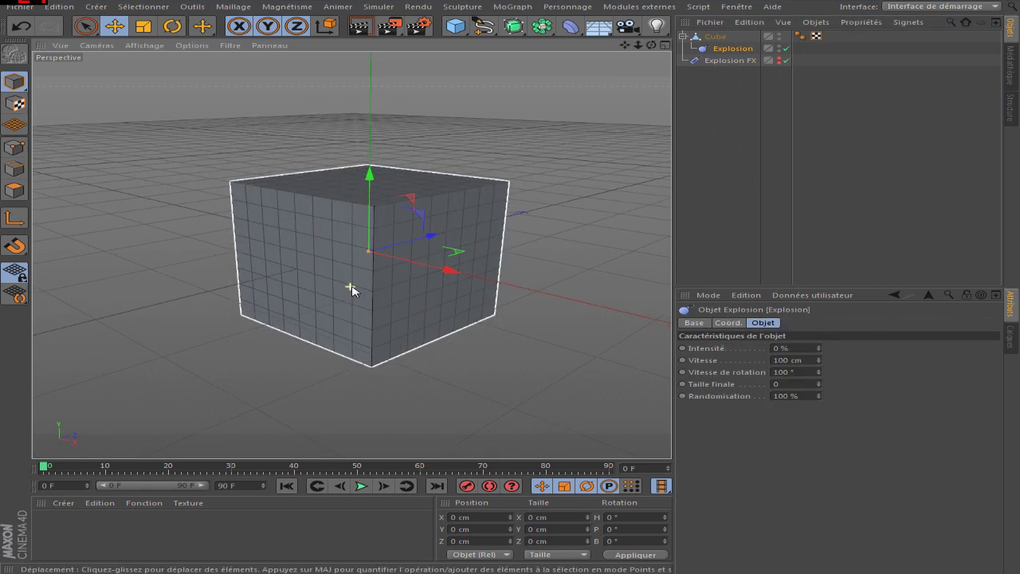
scroll(389, 253, up, 1)
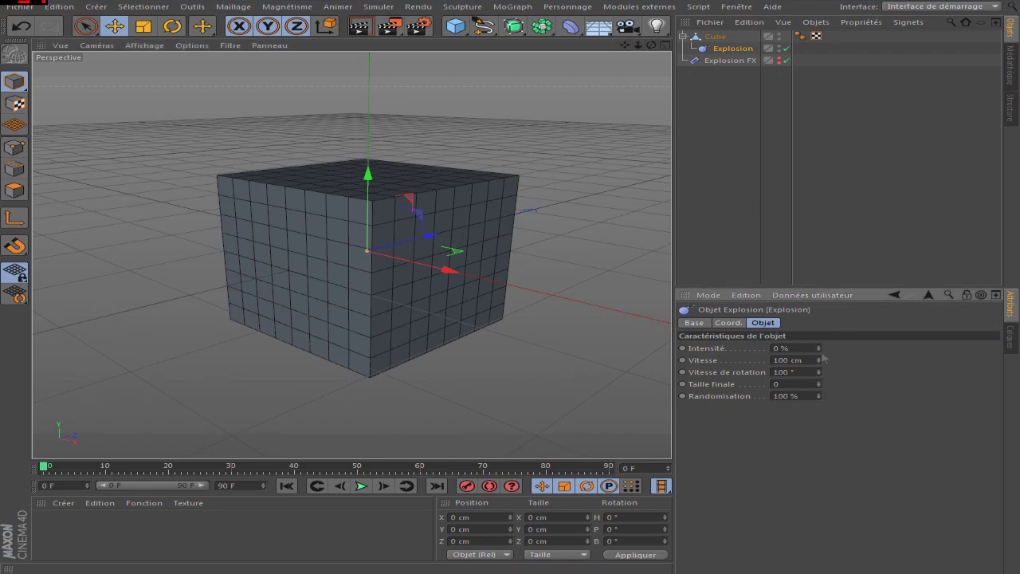
mouse_move(818, 351)
mouse_down()
mouse_move(826, 300)
mouse_move(820, 363)
mouse_up()
double_click(786, 360)
text(100)
key(Return)
drag(818, 373, 831, 414)
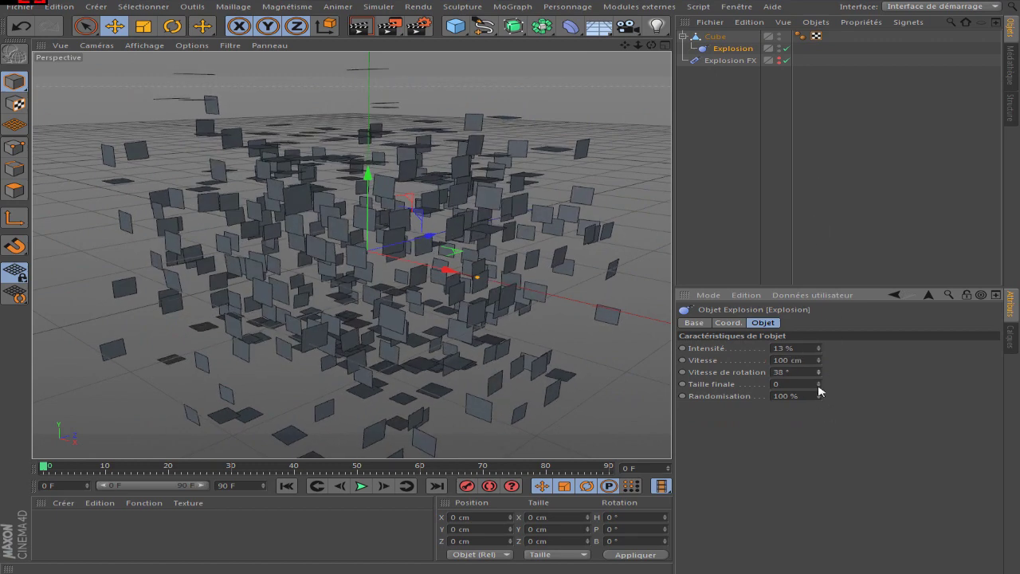
- Set the Explosion deformer's intensity to 100 % and its final size to 1
text(100)
key(Return)
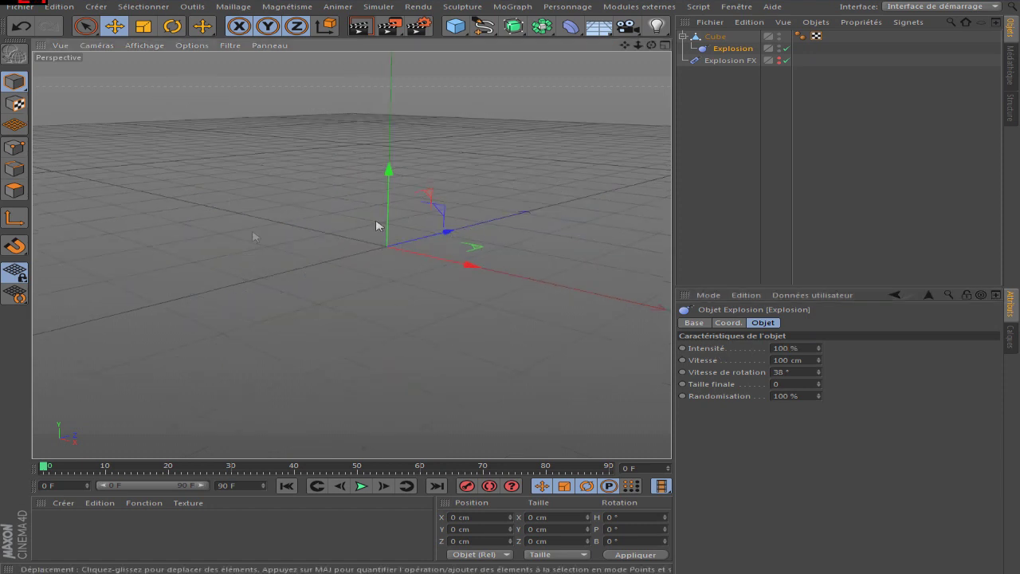
drag(824, 391, 821, 388)
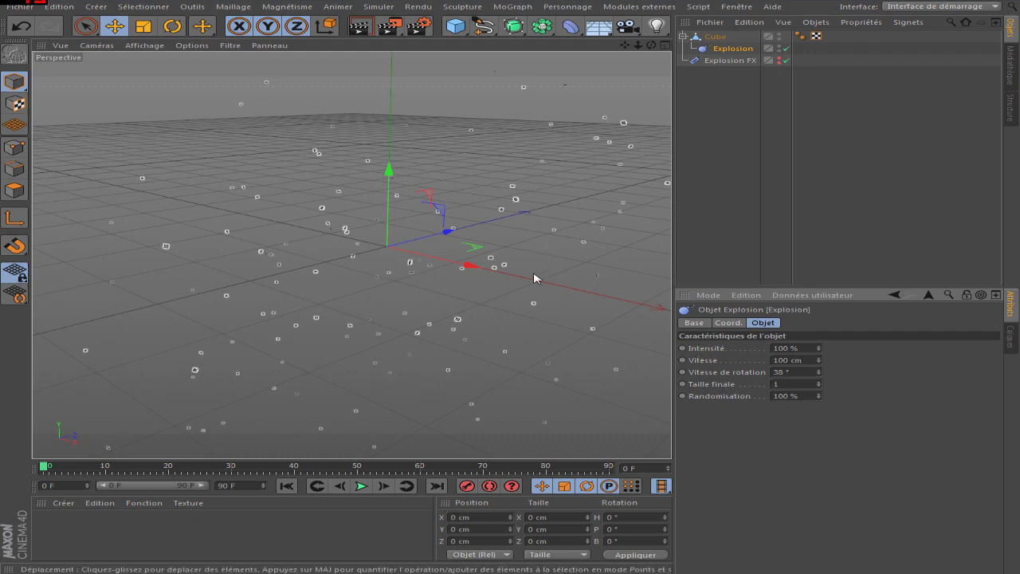
key(Return)
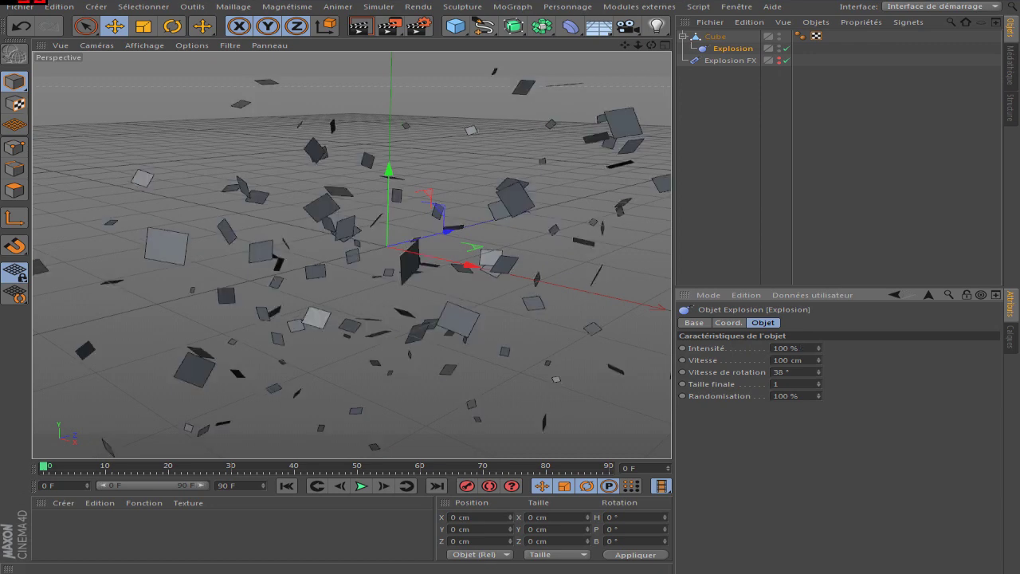
- Set the Explosion deformer's final size to 10 and its intensity to 41 %
text(0)
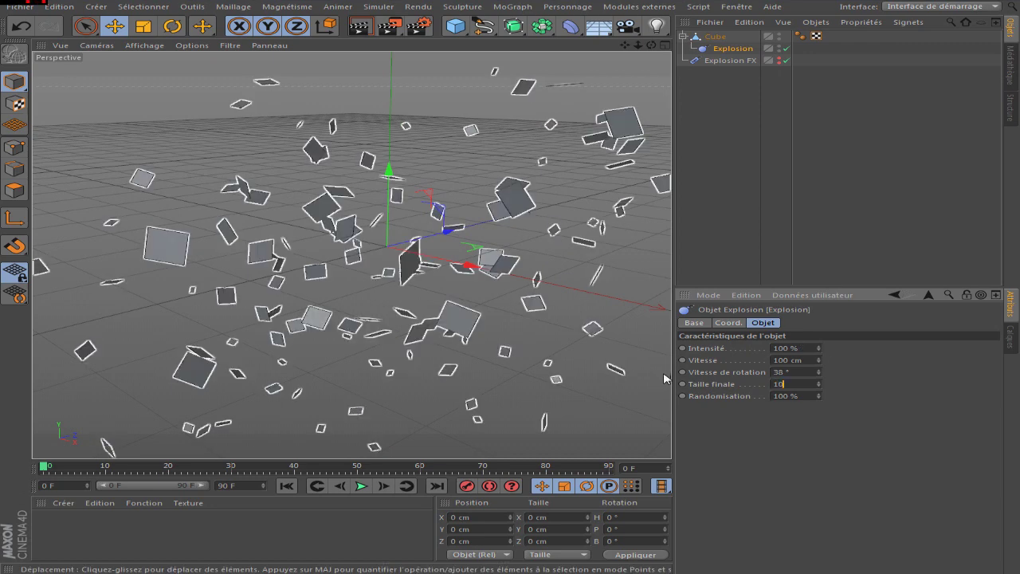
key(Return)
drag(819, 350, 807, 410)
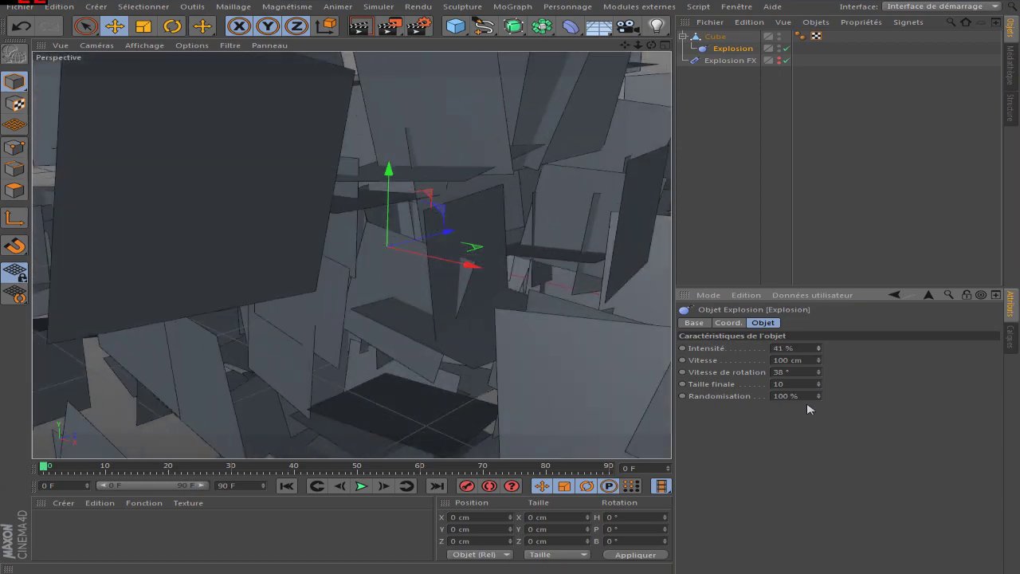
- Set the Explosion deformer's final size to 0, randomisation to 0 % and intensity to 16 %
text(0)
key(Return)
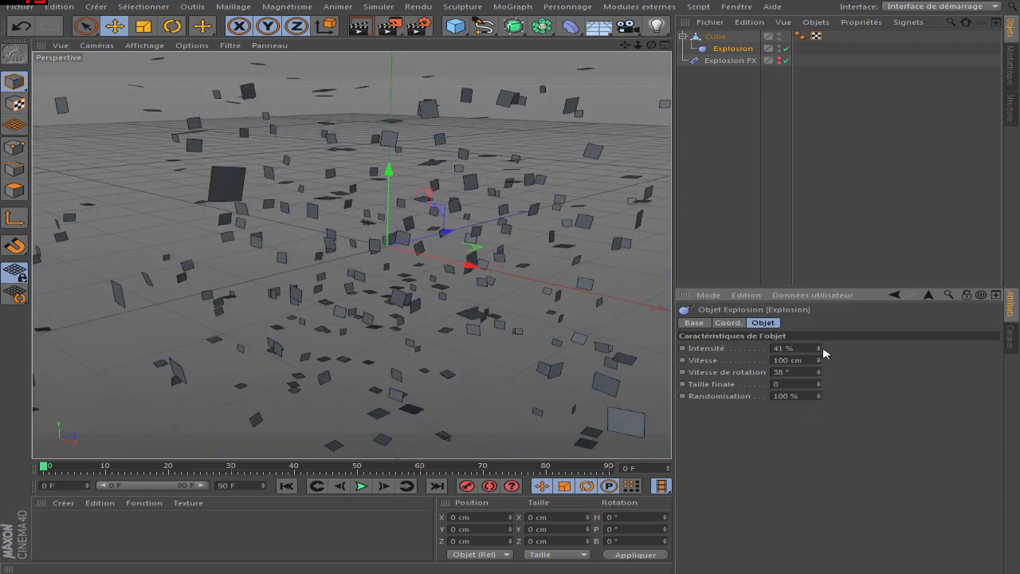
drag(820, 348, 823, 504)
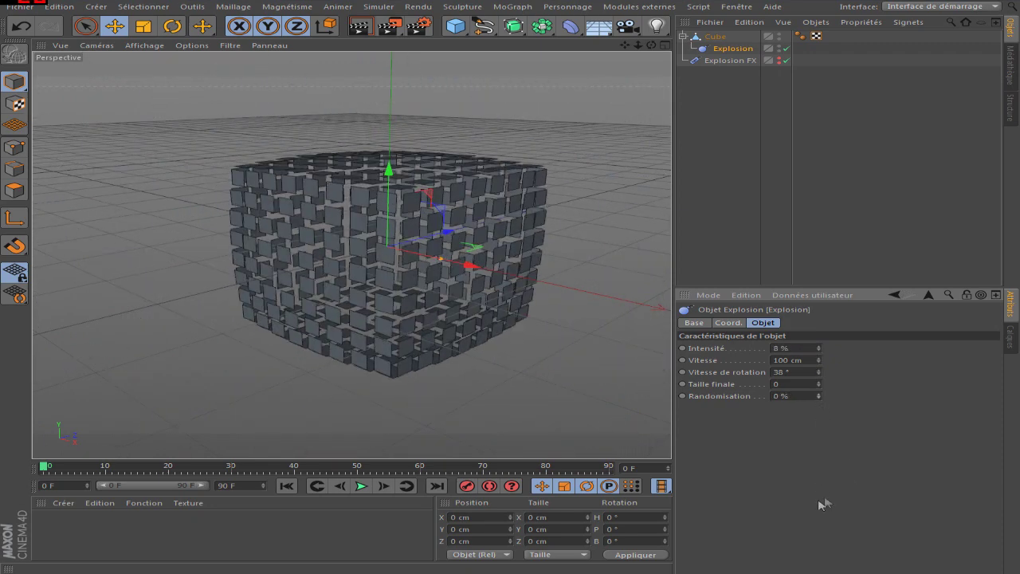
mouse_move(820, 353)
mouse_down()
mouse_move(822, 329)
mouse_move(817, 363)
mouse_move(817, 354)
mouse_up()
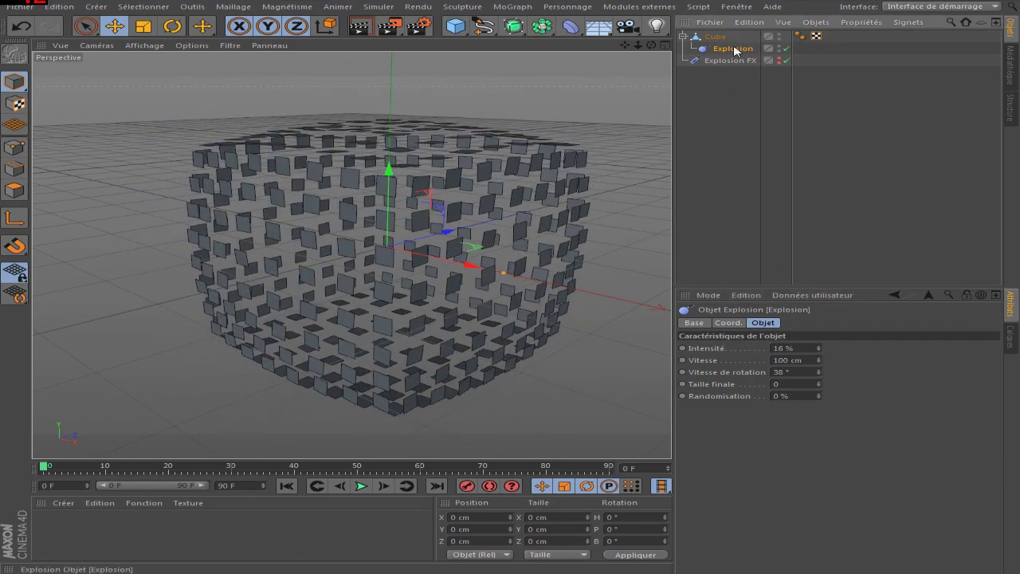
- Delete the Explosion deformer from the cube and make Explosion FX visible in the viewport
key(Delete)
click(781, 49)
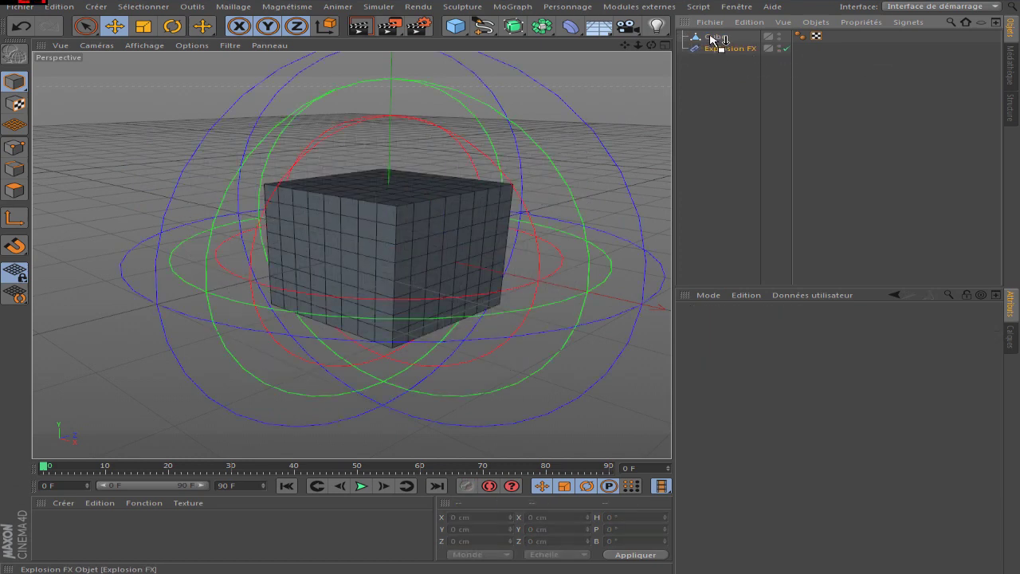
- Make Explosion FX a child of the cube, scrub its time up to 49 % and return it to 0 %
drag(722, 39, 723, 39)
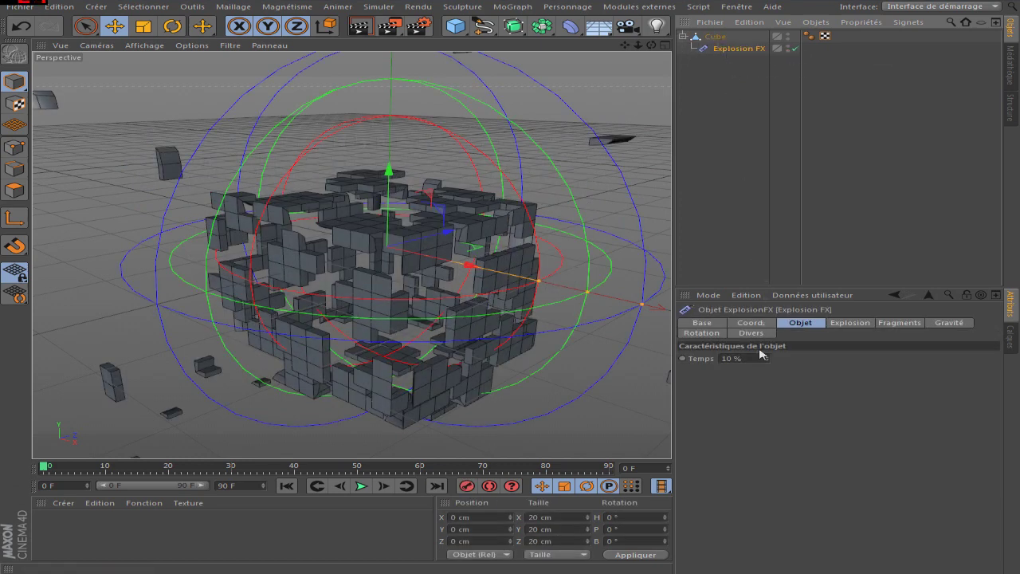
drag(771, 363, 717, 334)
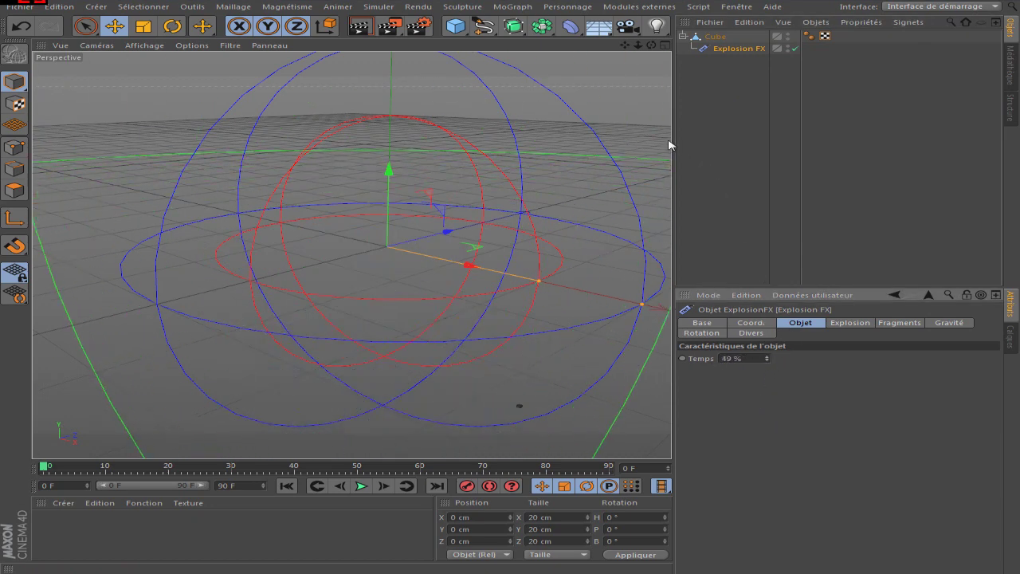
drag(669, 146, 762, 452)
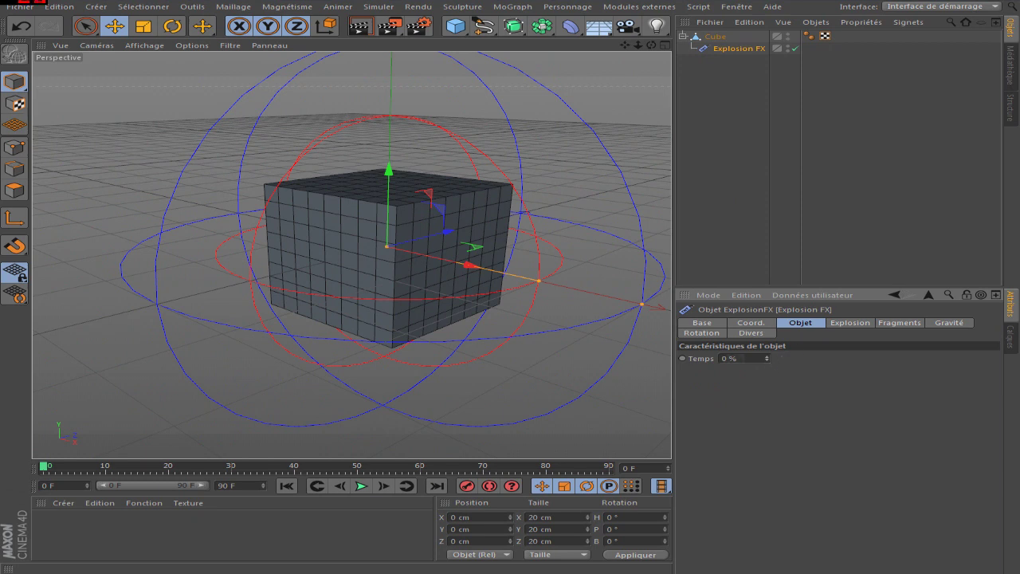
- Set the Explosion FX time to 5.7 % and the explosion intensity to 3000
click(865, 323)
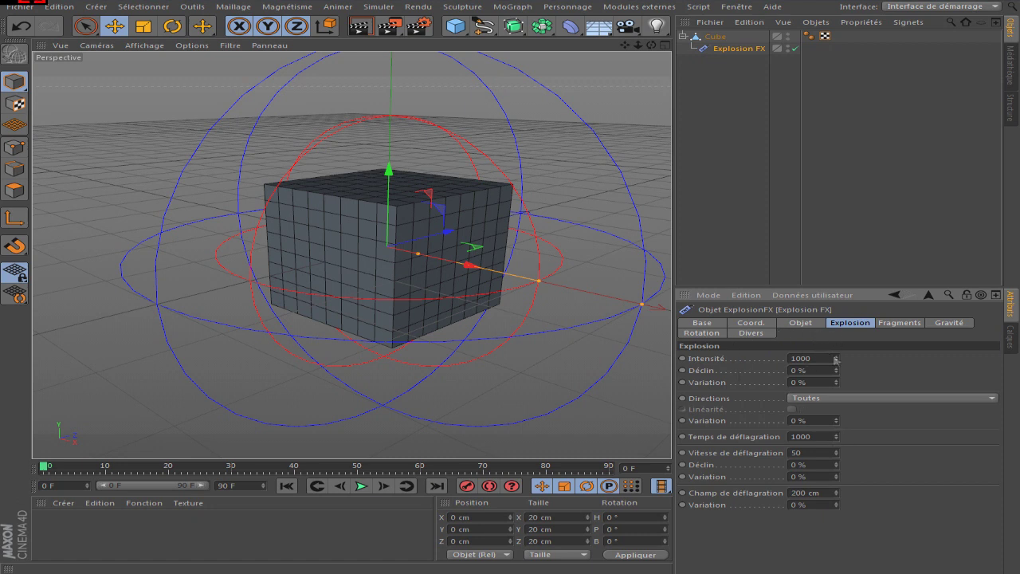
click(798, 323)
drag(766, 358, 768, 338)
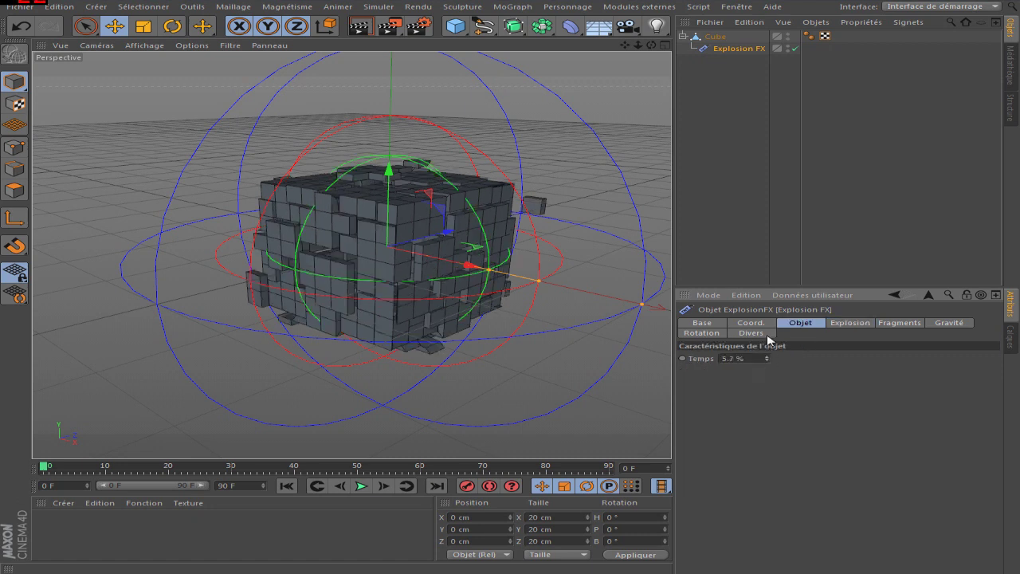
click(846, 322)
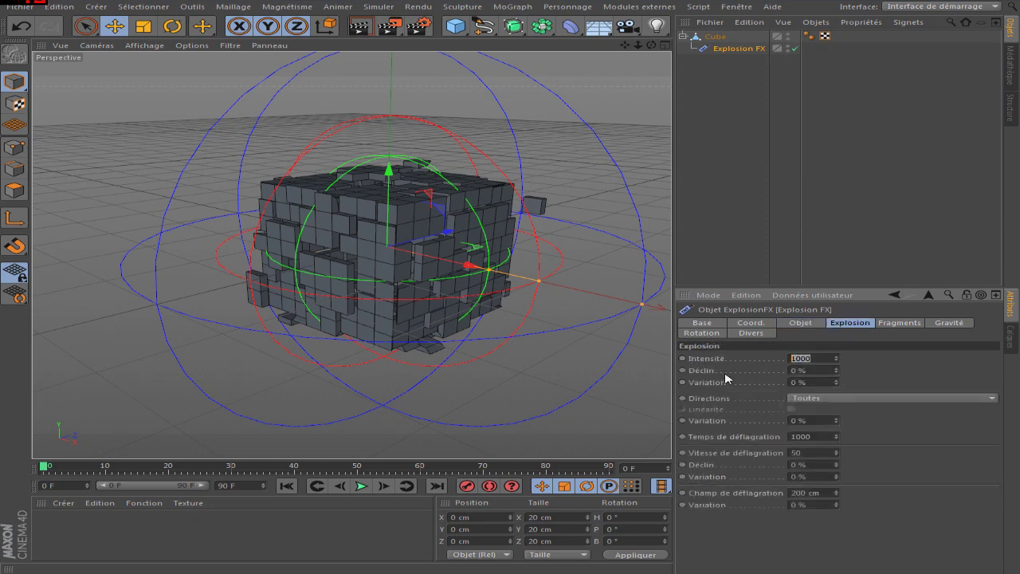
text(3000)
key(Return)
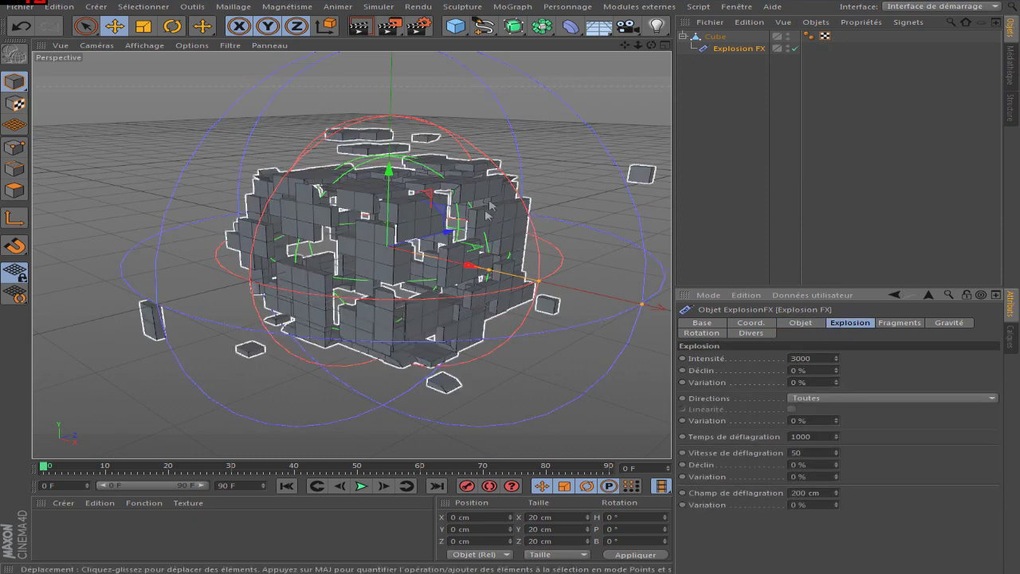
- Set the thickness of the Explosion FX fragments to 0 cm
click(904, 325)
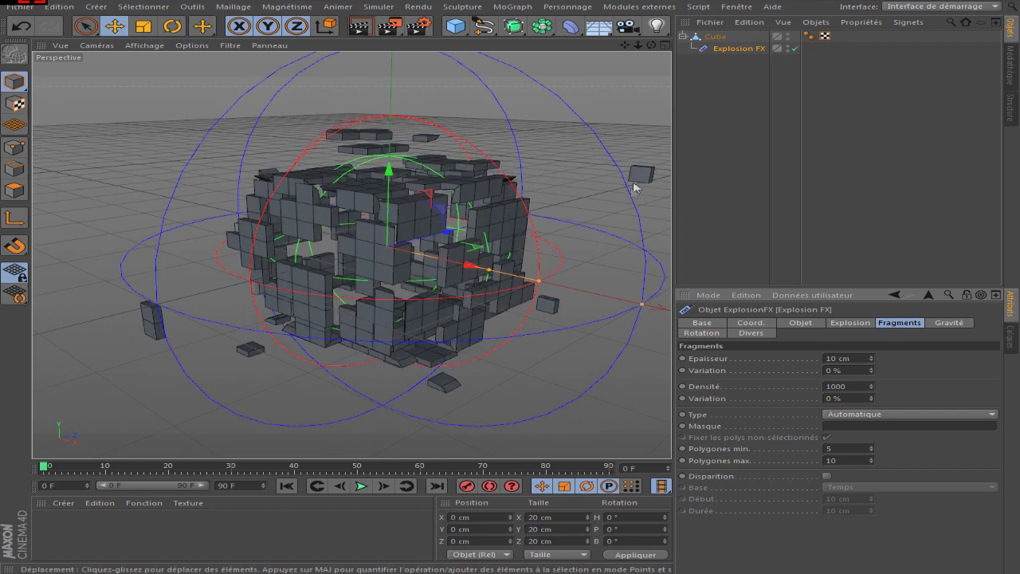
scroll(428, 222, up, 5)
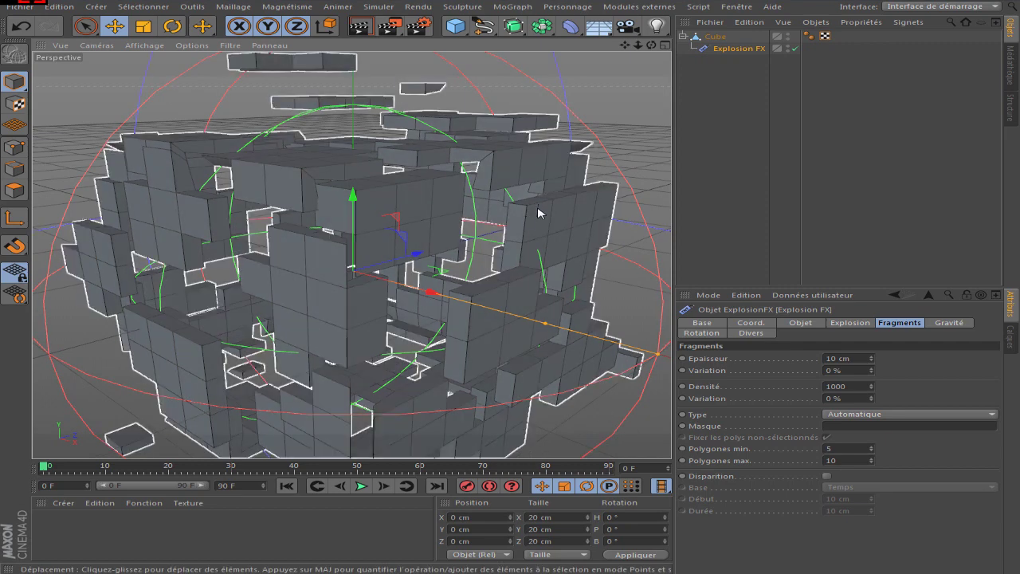
scroll(462, 264, down, 4)
scroll(368, 297, up, 4)
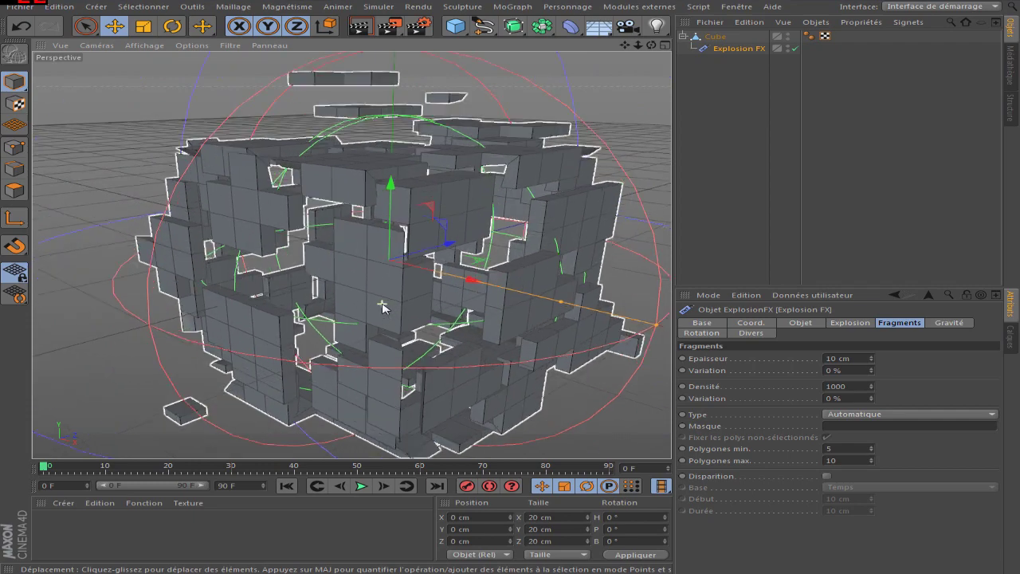
scroll(383, 306, down, 6)
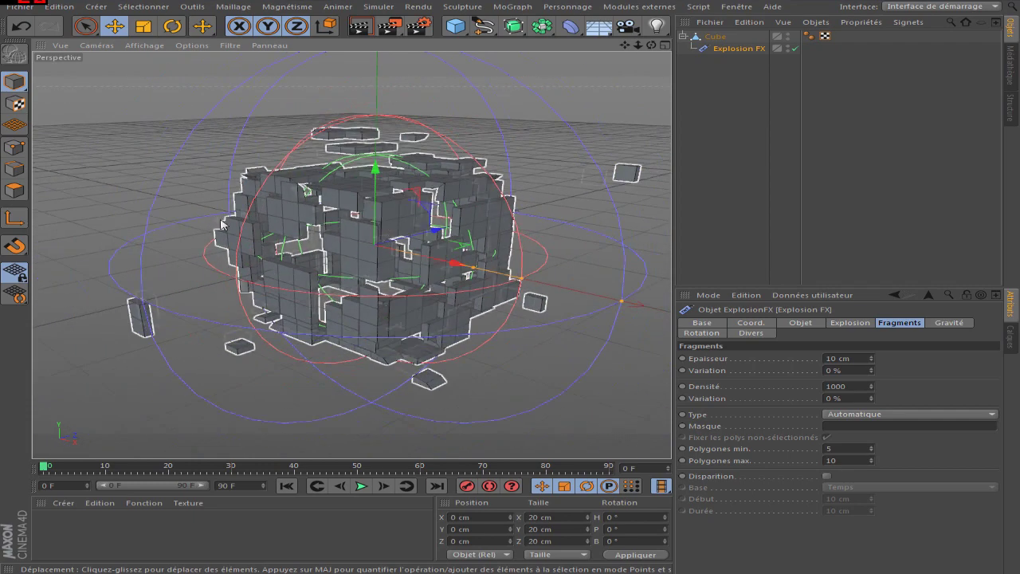
scroll(387, 307, up, 6)
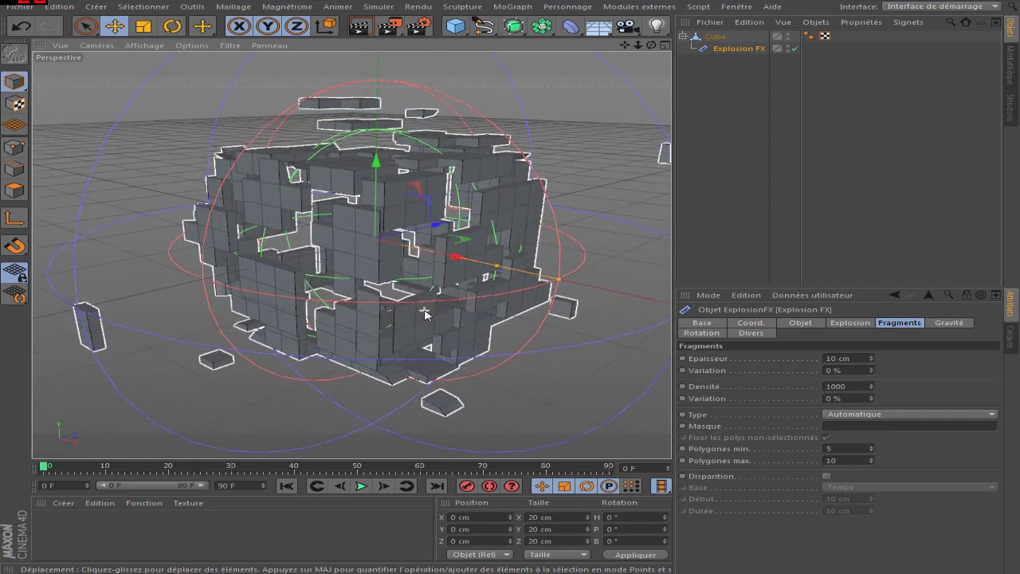
scroll(377, 295, down, 1)
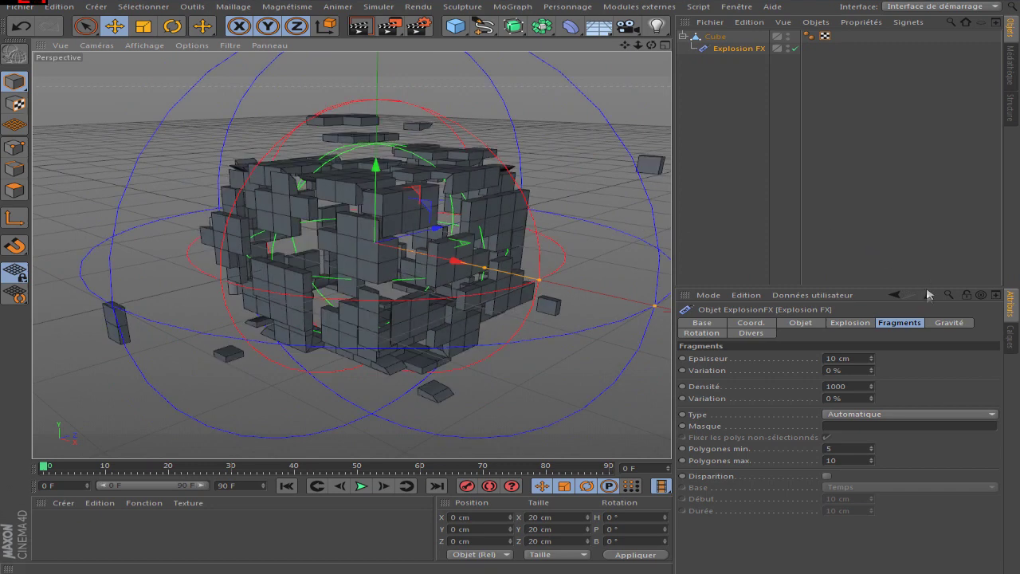
click(852, 357)
text(0)
key(Return)
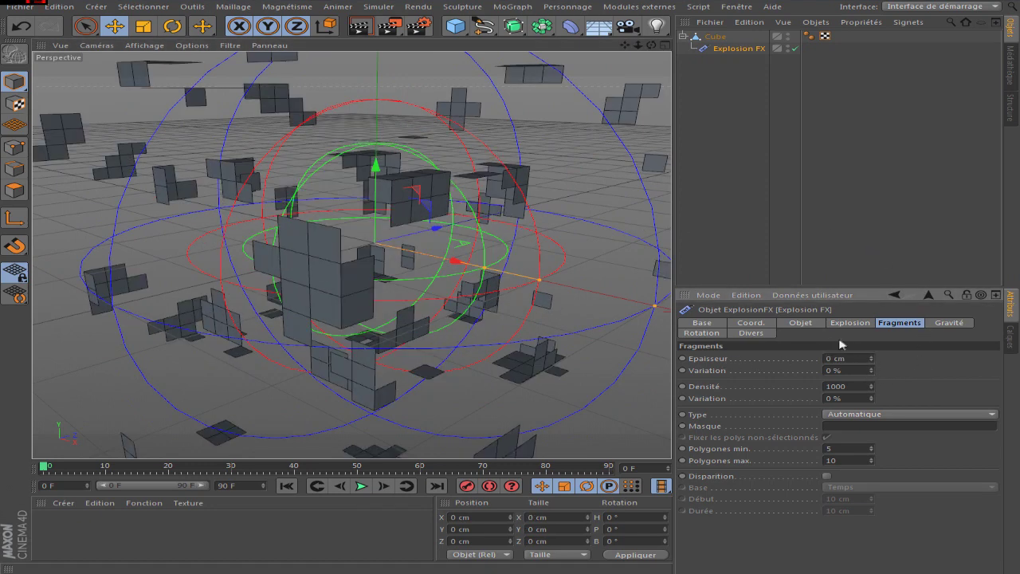
- Set the thickness of the Explosion FX fragments to 10 cm
scroll(510, 179, down, 3)
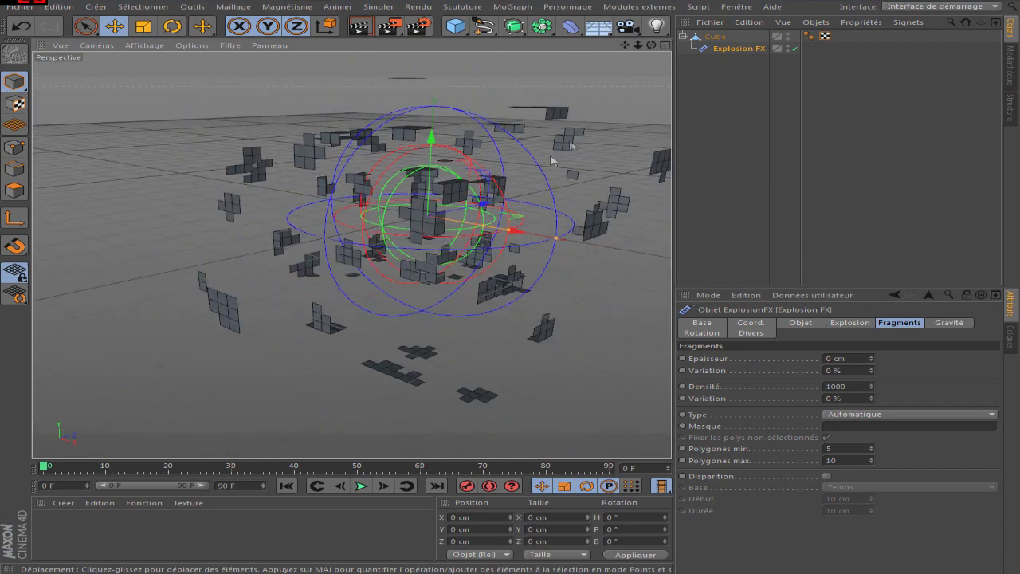
scroll(510, 179, up, 2)
text(1)
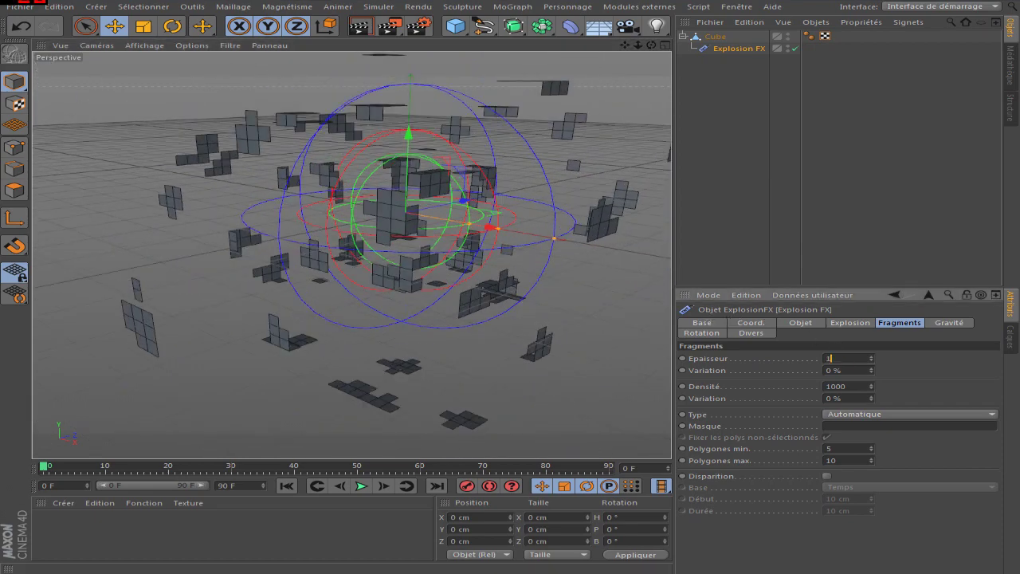
text(0)
key(Return)
scroll(486, 219, up, 4)
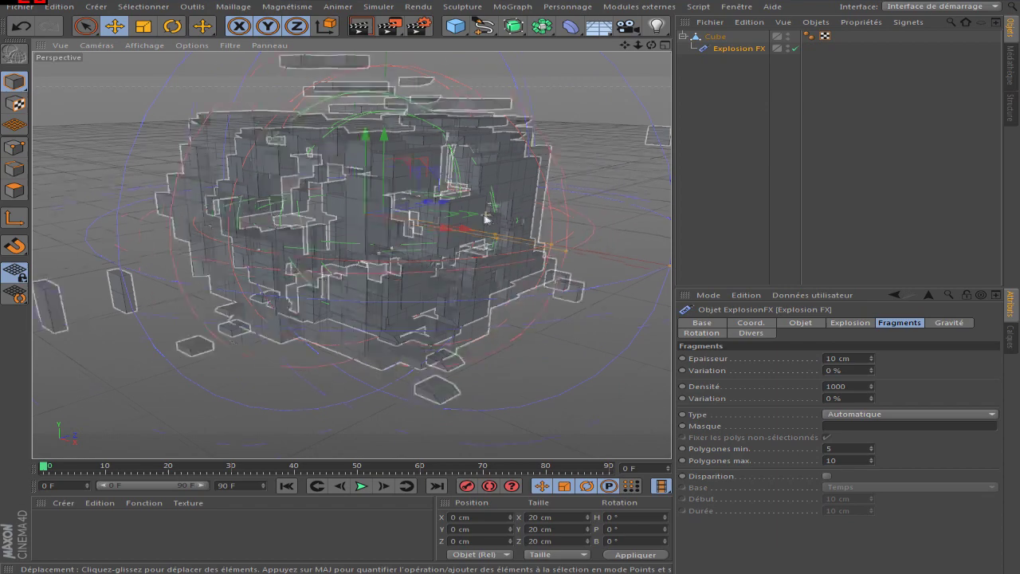
- Vary the fragment thickness gradually, enter 10 cm for it again and frame the whole exploded cube
scroll(486, 219, up, 5)
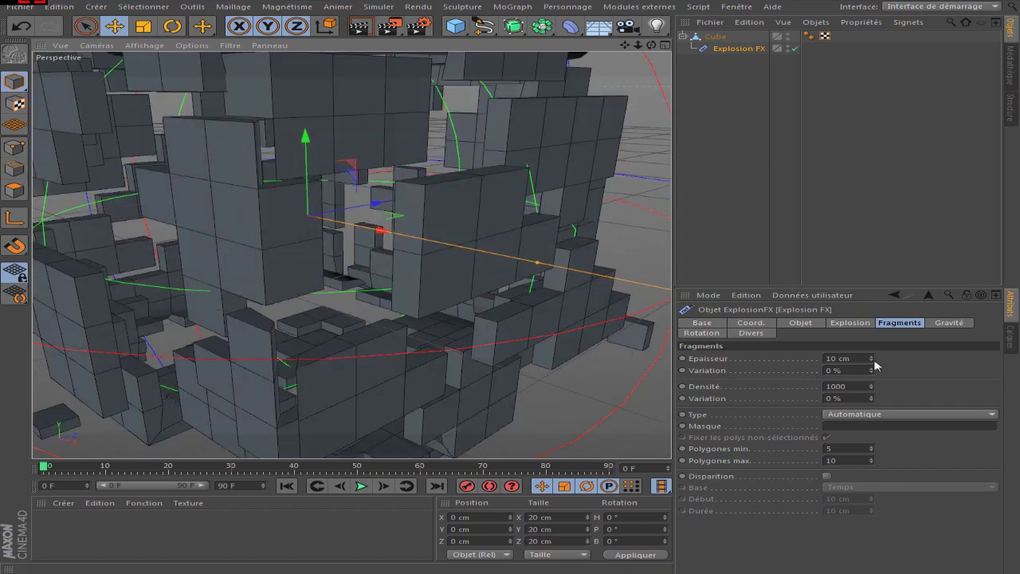
drag(872, 358, 728, 364)
text(100)
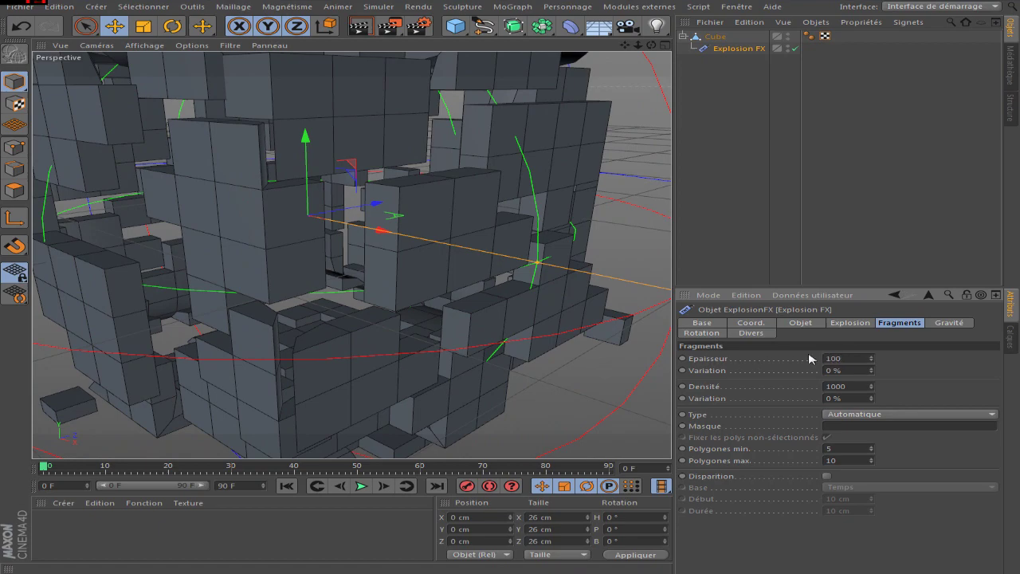
key(BackSpace)
key(Return)
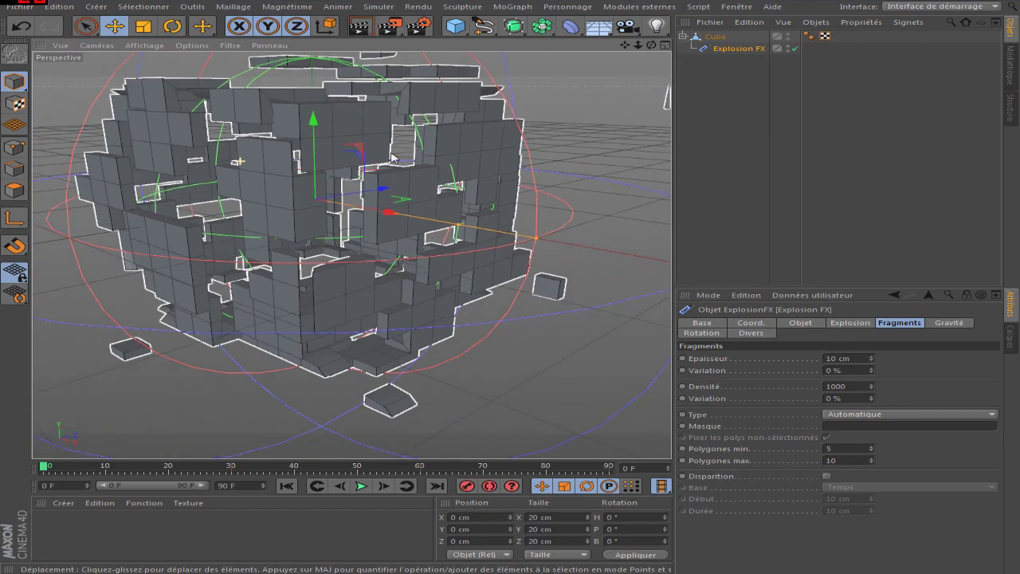
alt+drag(603, 348, 482, 316)
key(h)
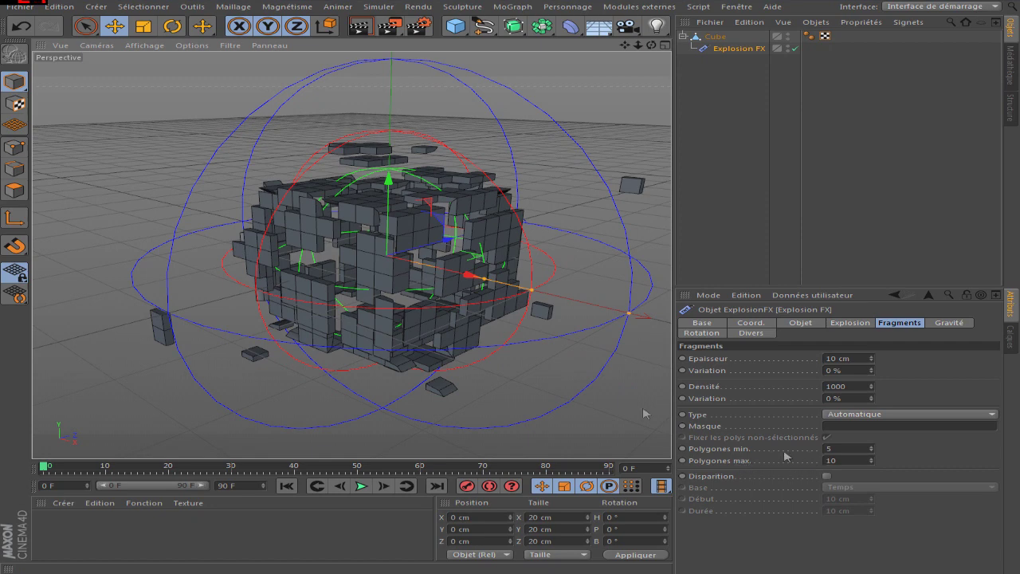
- Set the maximum number of polygons per fragment to 20 and inspect the fragments up close
scroll(433, 292, up, 3)
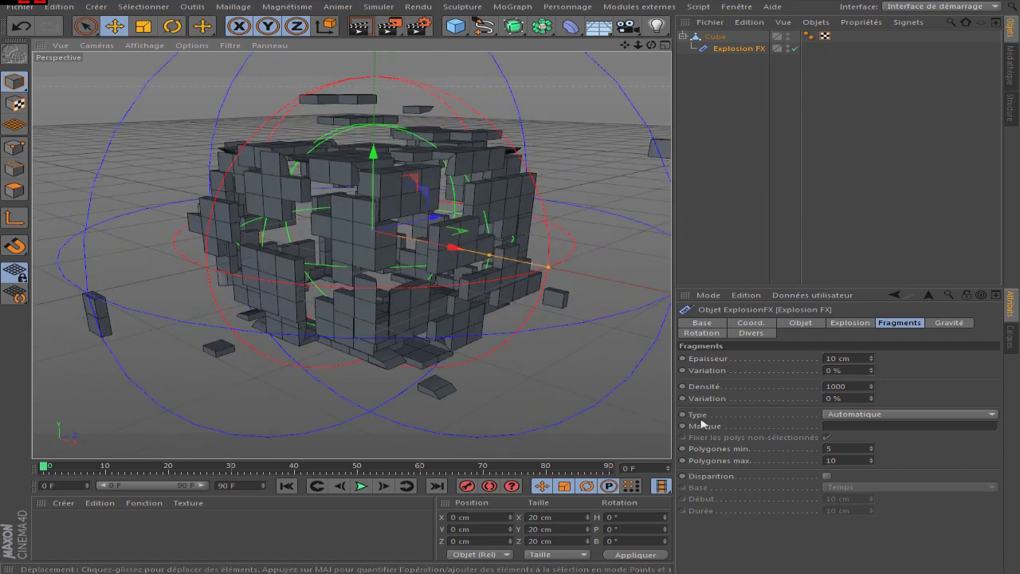
drag(838, 460, 760, 457)
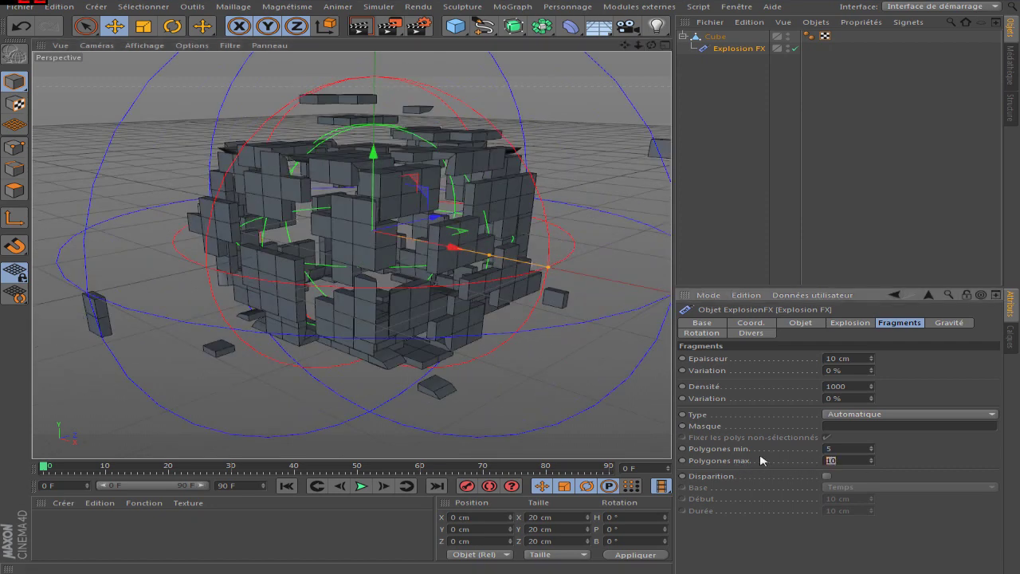
key(Return)
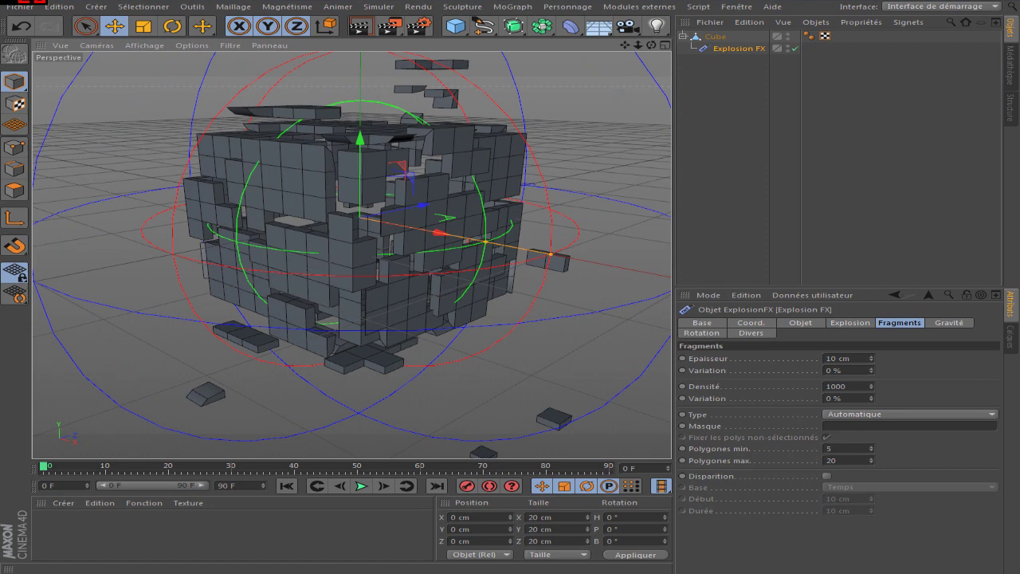
scroll(191, 263, up, 5)
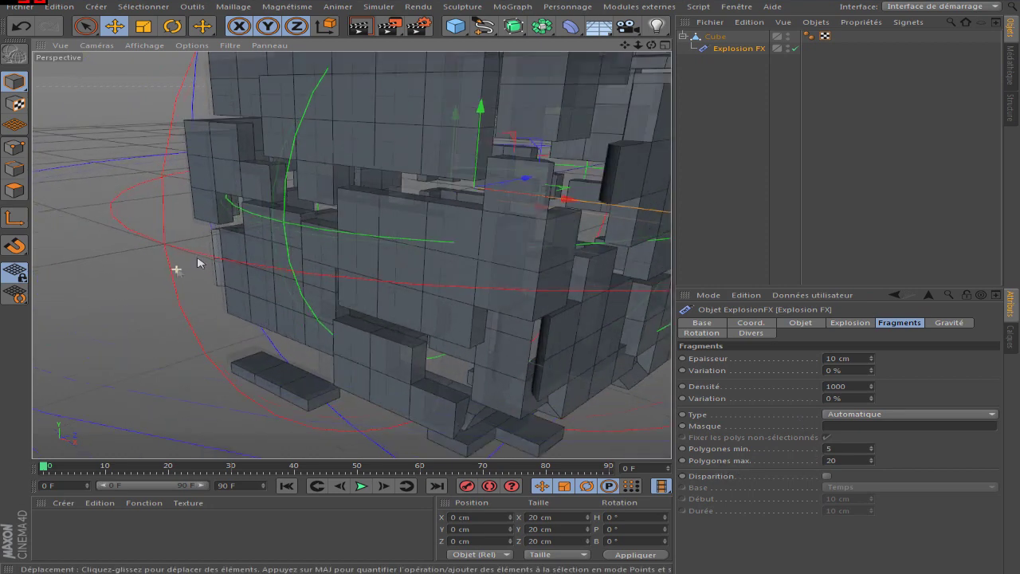
scroll(296, 88, down, 3)
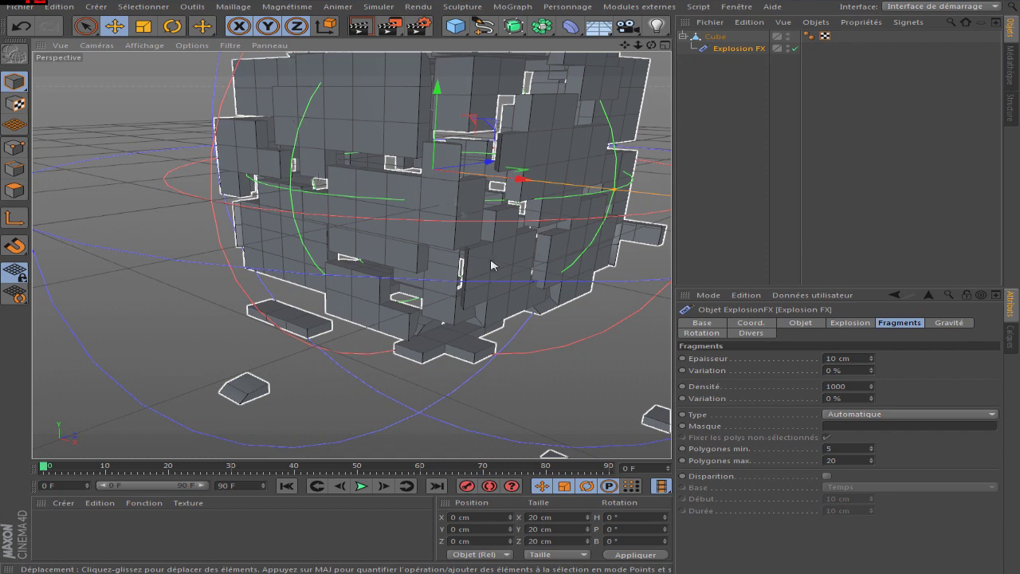
scroll(516, 321, down, 3)
scroll(555, 228, down, 3)
scroll(535, 268, up, 2)
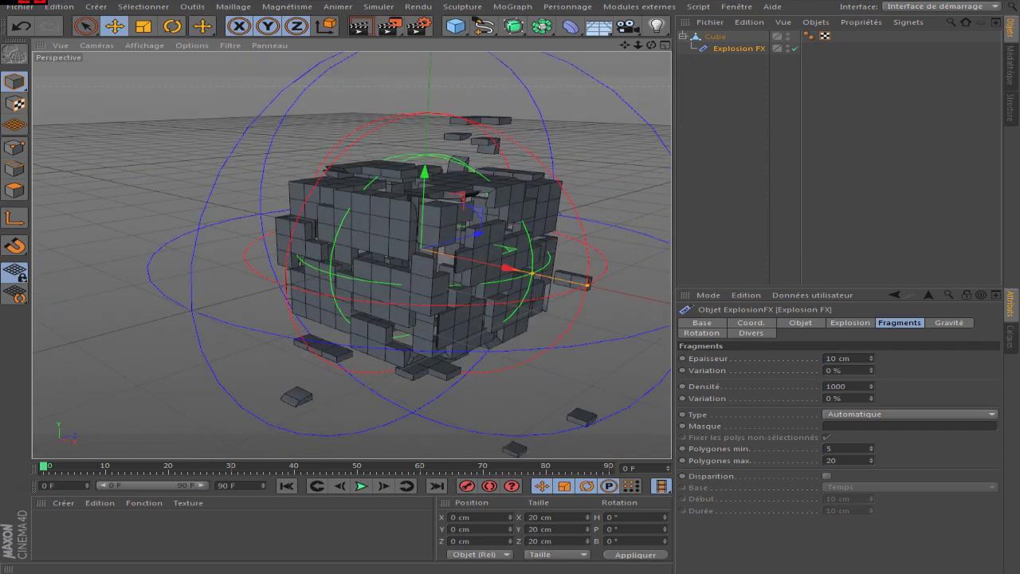
- Try a maximum of 5 polygons per fragment, and return the maximum to 10
double_click(831, 460)
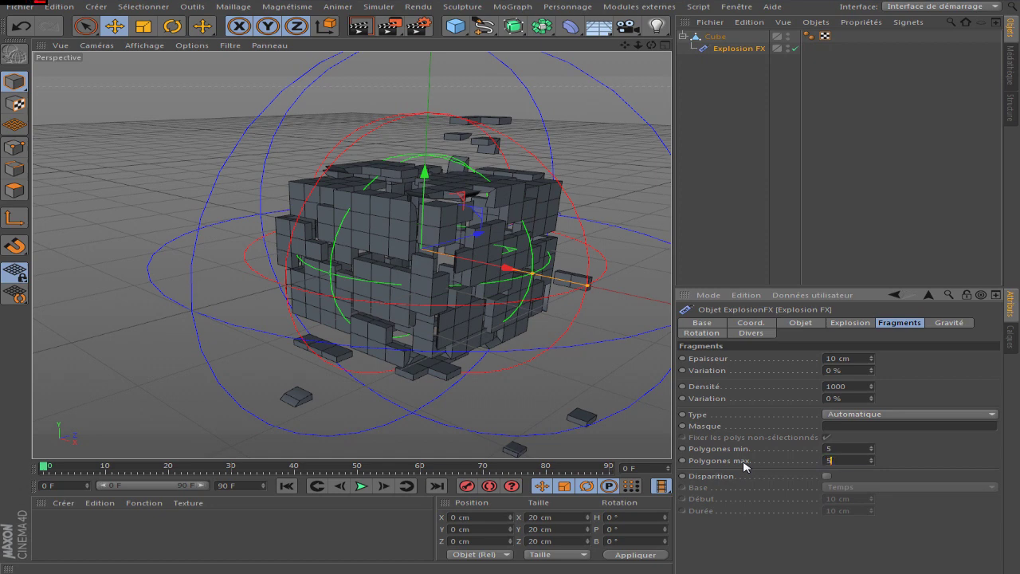
text(5)
key(Return)
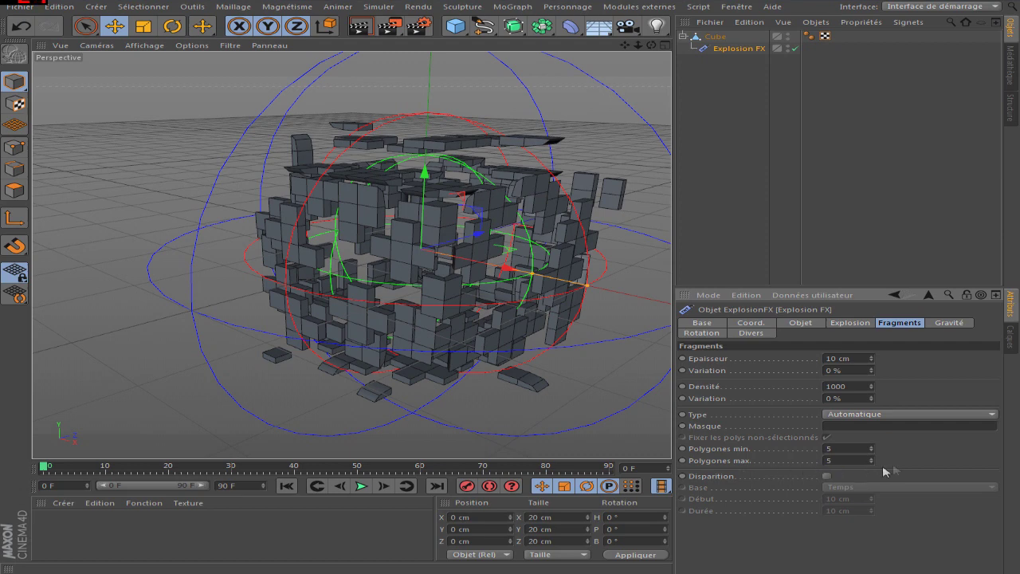
text(10)
key(Return)
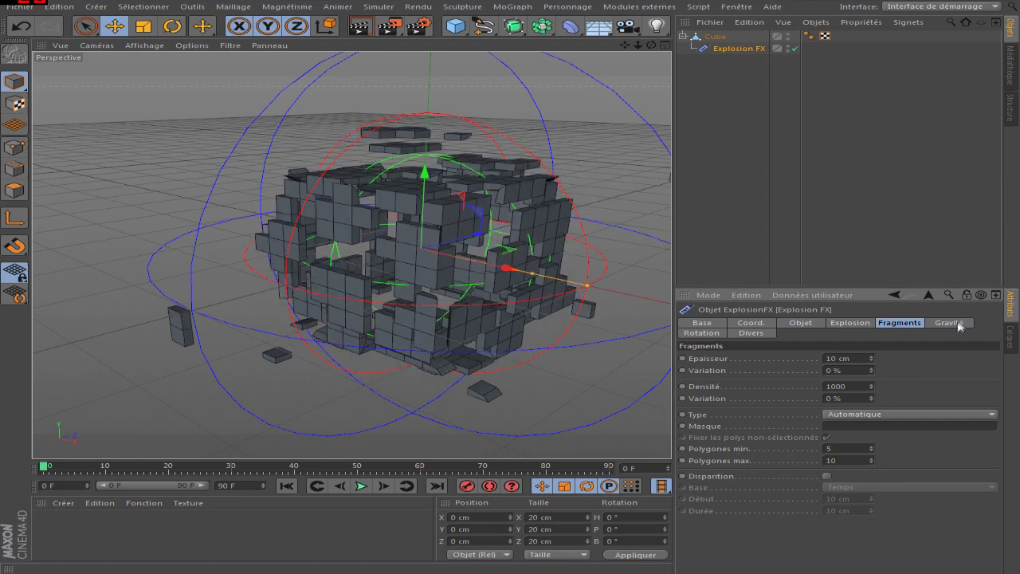
- Advance the Explosion FX time so that the fragments scatter far away from the cube's centre
click(797, 323)
drag(767, 359, 764, 326)
scroll(590, 311, down, 5)
scroll(577, 317, down, 5)
mouse_move(769, 363)
mouse_down()
mouse_move(770, 231)
mouse_move(761, 359)
mouse_up()
- Set the Explosion FX gravity acceleration to 0 and scrub the explosion time to compare the fragments' motion
click(947, 324)
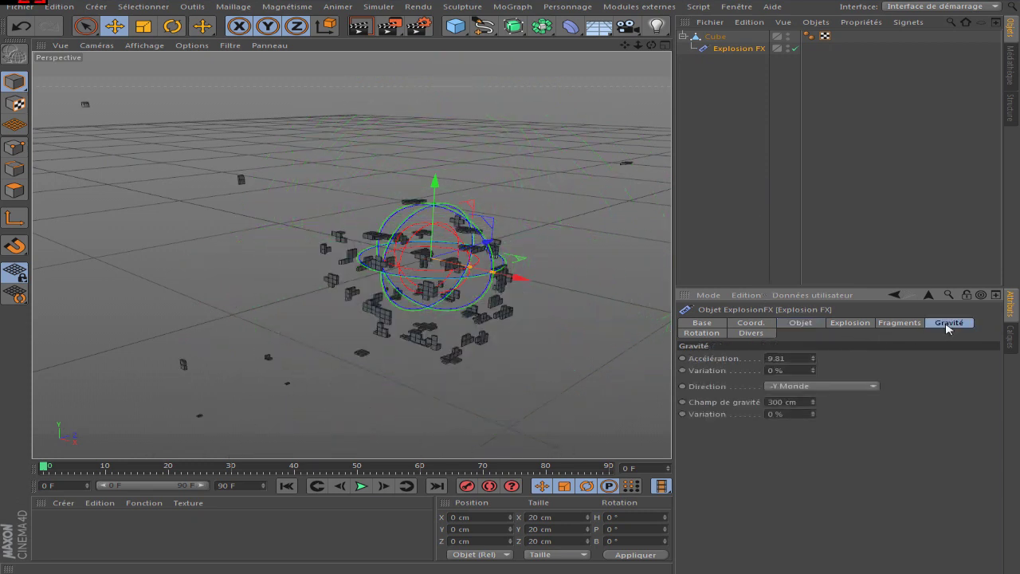
key(Return)
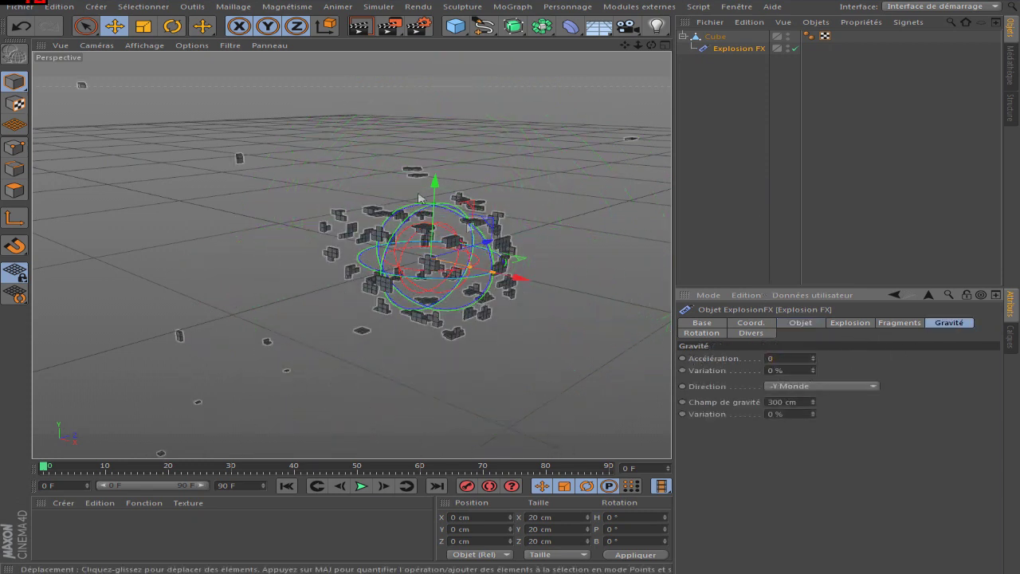
click(800, 323)
drag(767, 360, 778, 403)
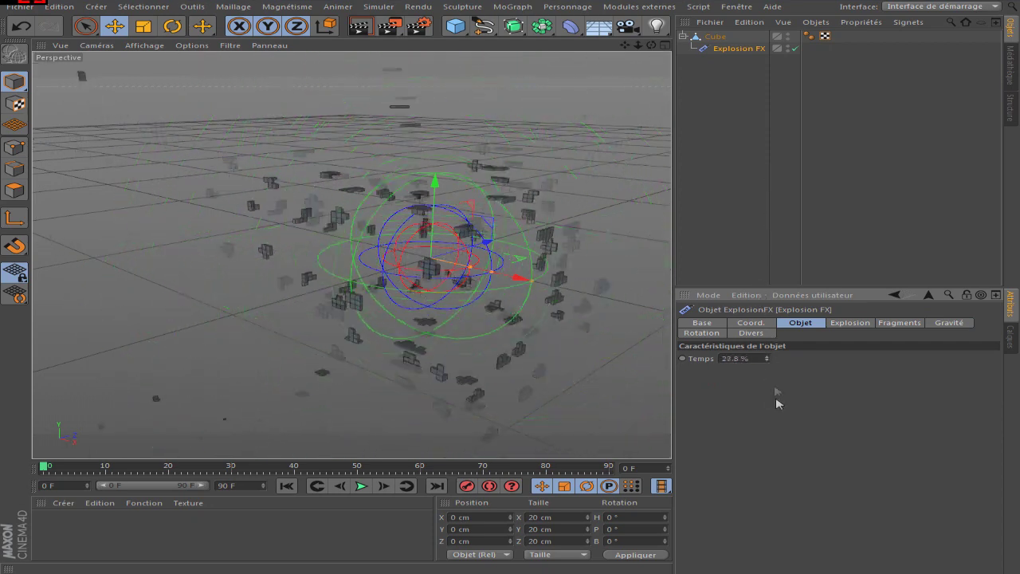
- Set the Explosion FX gravity acceleration to 9
click(947, 323)
text(9)
key(Return)
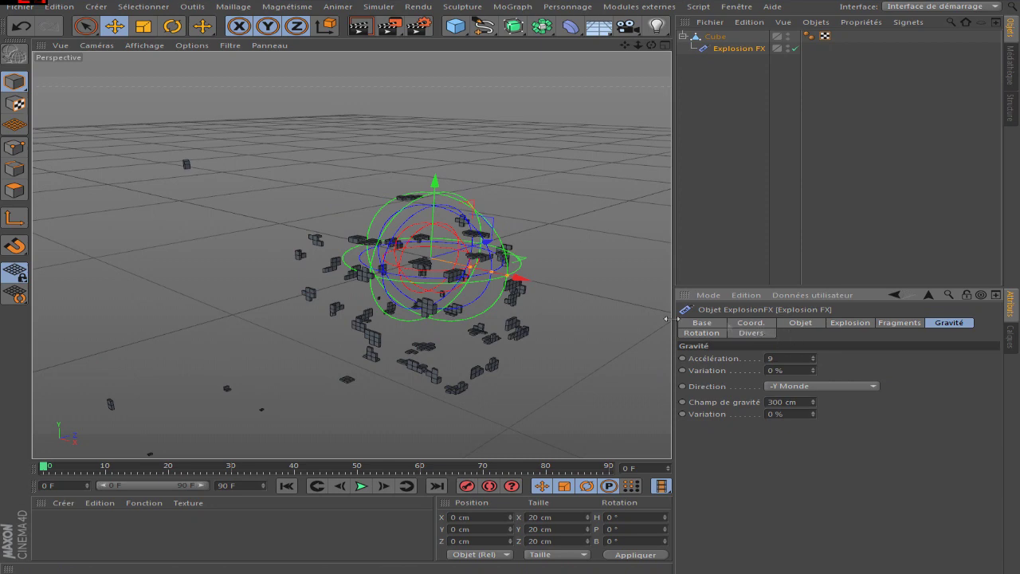
- Set the Explosion FX rotation speed to 100 and the rotation variation to 100 %
click(719, 335)
scroll(562, 334, up, 5)
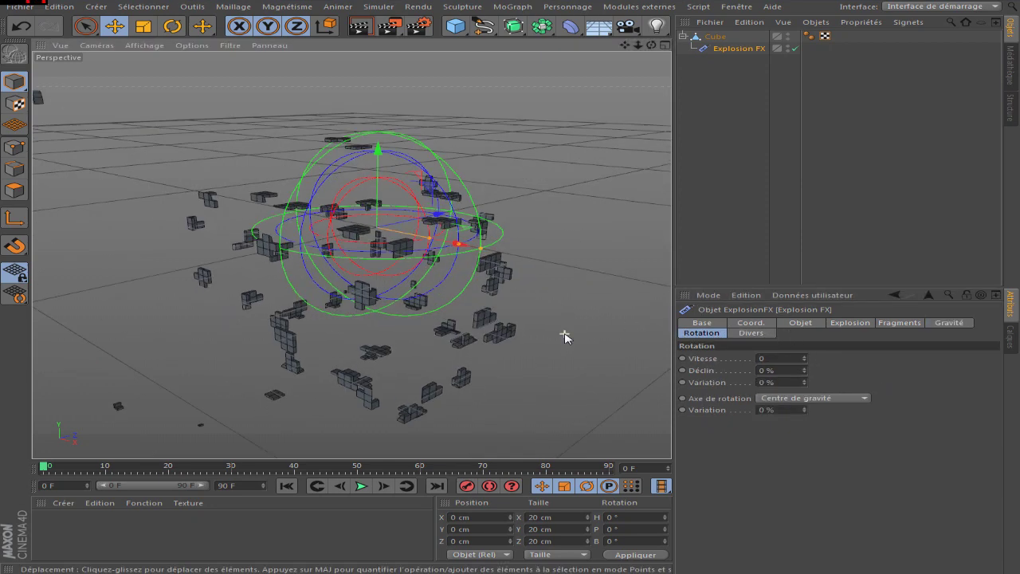
mouse_move(804, 359)
mouse_down()
mouse_move(804, 279)
mouse_move(790, 345)
mouse_up()
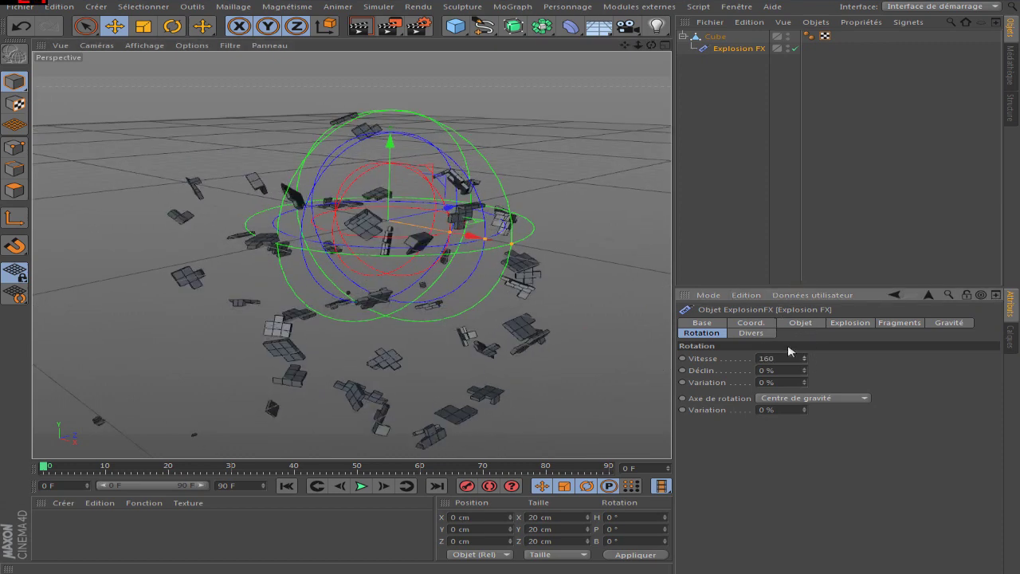
key(Return)
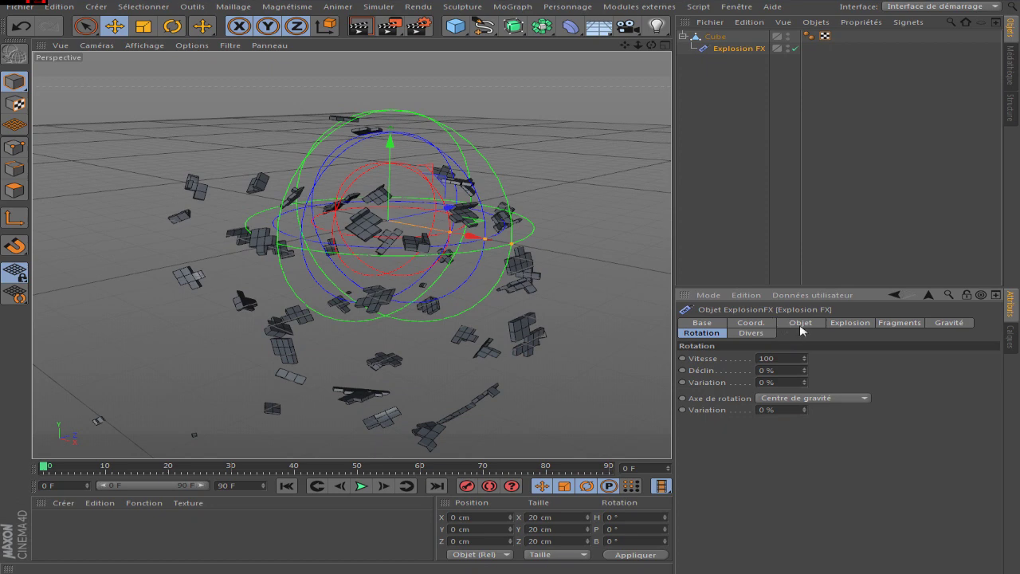
text(10)
key(Return)
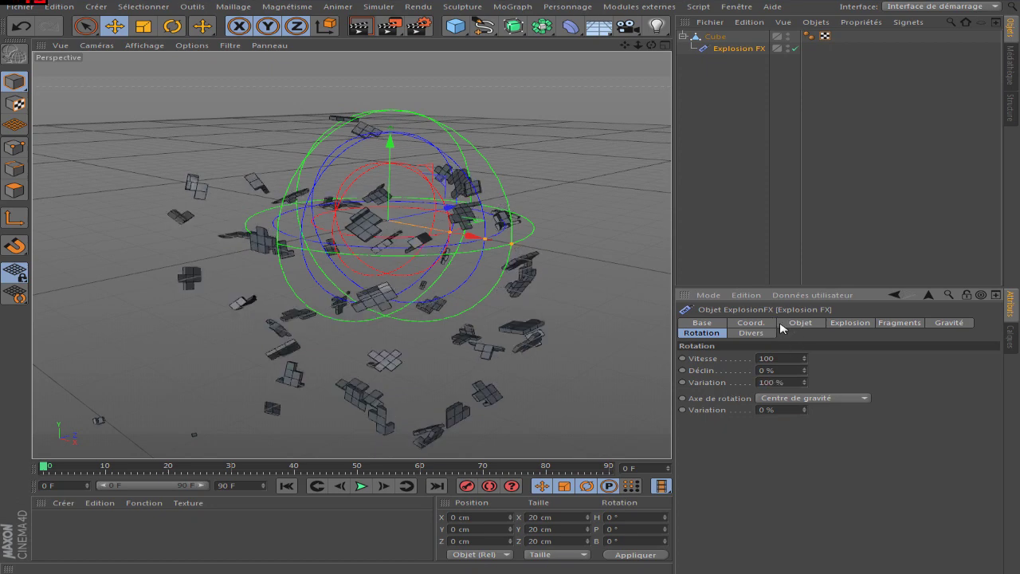
- Scrub the Explosion FX time to examine the spinning fragments, and review the miscellaneous and rotation settings
click(800, 323)
mouse_move(766, 358)
mouse_down()
mouse_move(756, 419)
mouse_move(765, 380)
mouse_move(751, 269)
mouse_move(754, 349)
mouse_move(767, 372)
mouse_up()
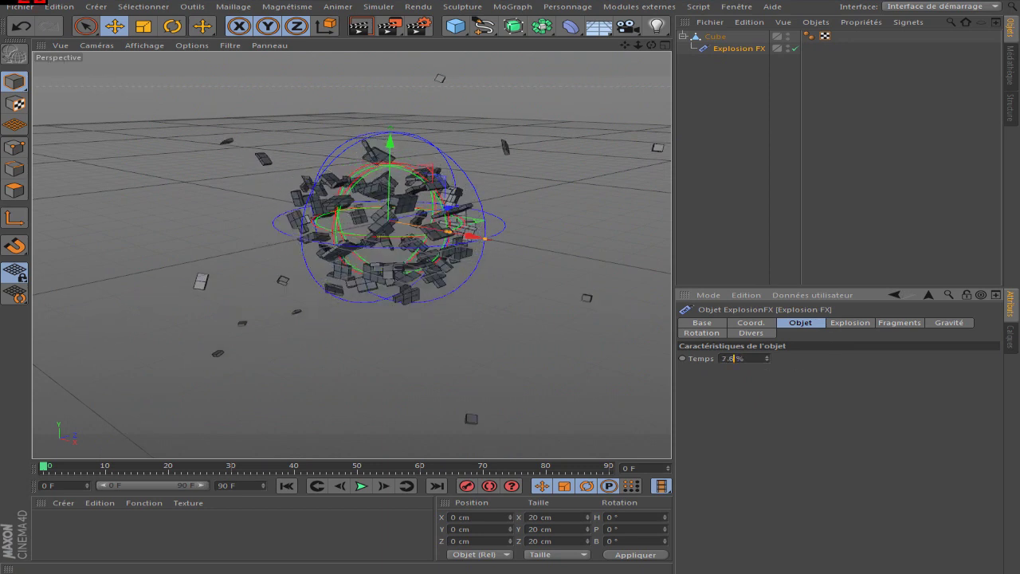
click(749, 333)
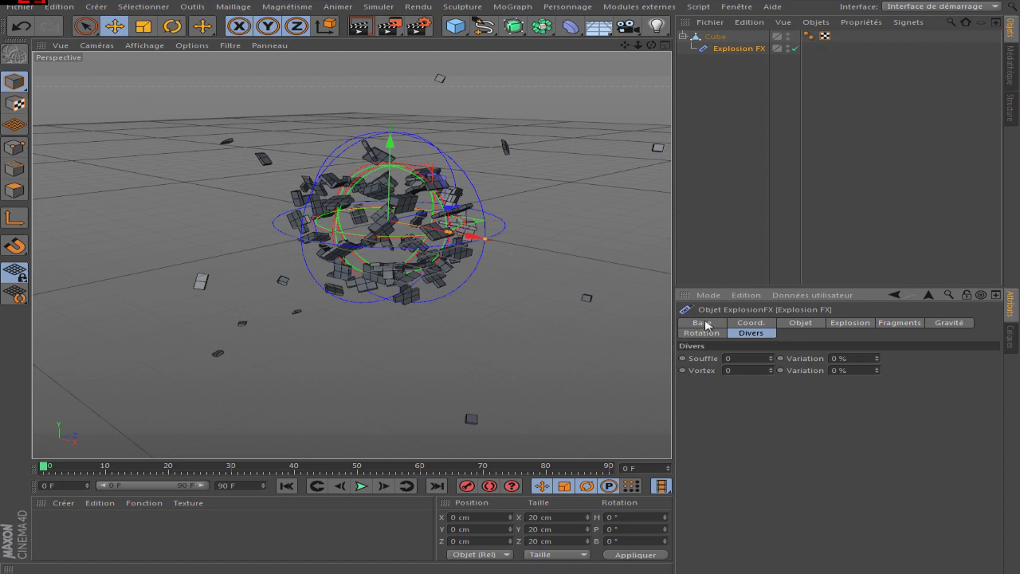
click(716, 335)
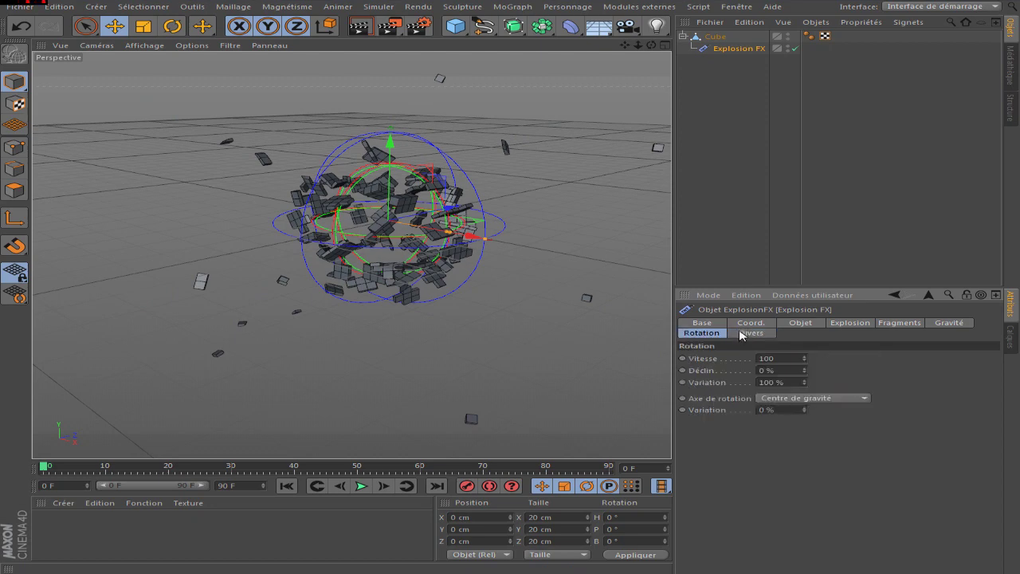
scroll(498, 251, up, 6)
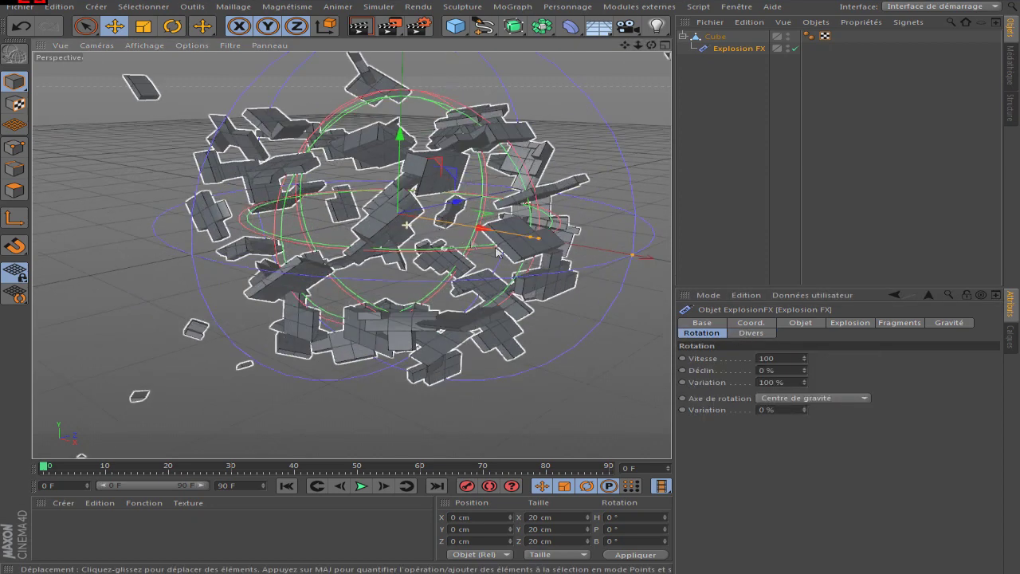
click(798, 323)
mouse_move(767, 358)
mouse_down()
mouse_move(765, 396)
mouse_move(768, 292)
mouse_move(769, 375)
mouse_up()
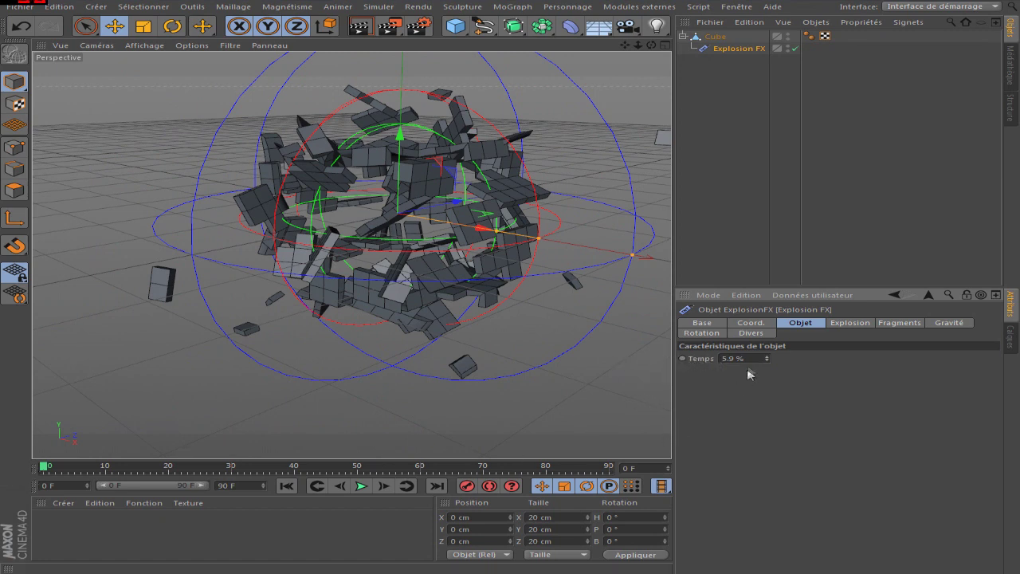
- Keyframe the Explosion FX time at 0 % on frame 0 and at 30 % on frame 90
key(Return)
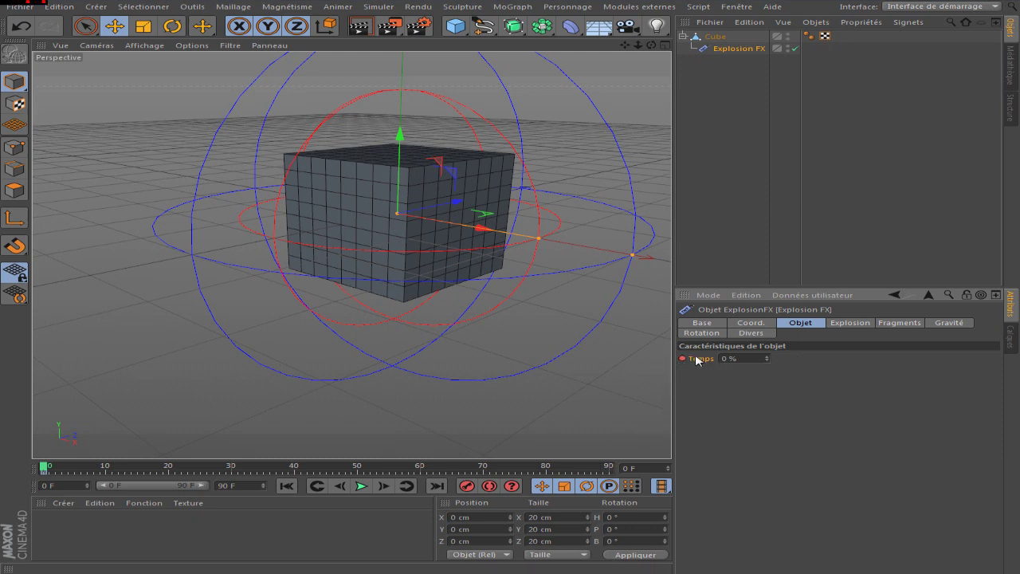
click(616, 466)
drag(739, 359, 625, 364)
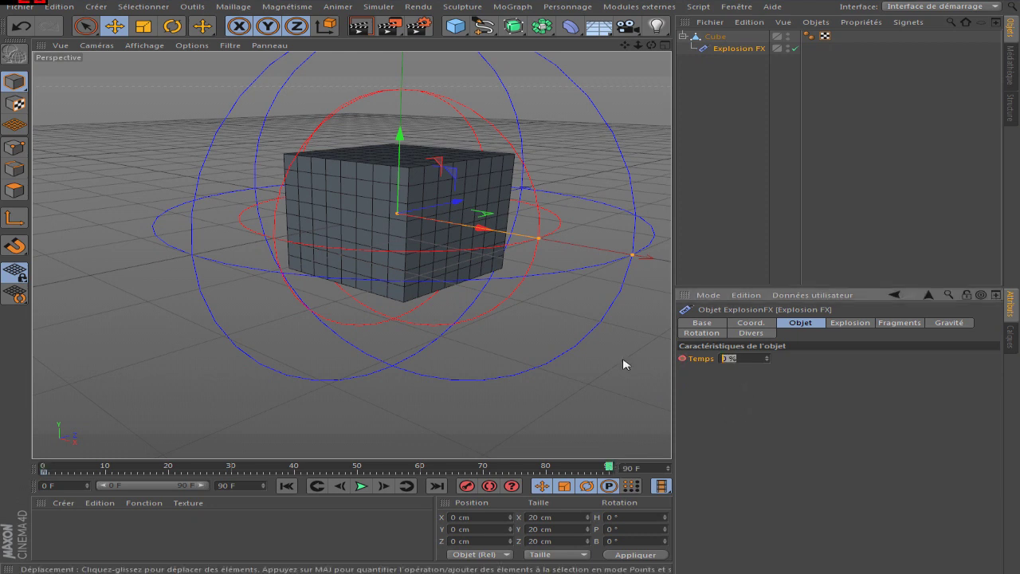
text(30)
key(Return)
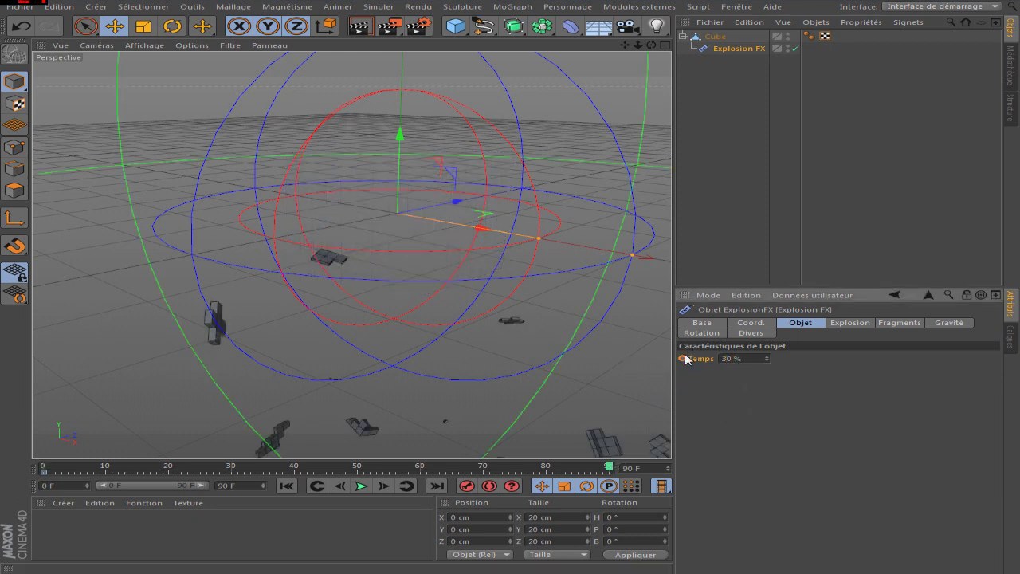
click(682, 358)
- Change the interpolation of the time keyframe at frame 0 to linear
click(45, 473)
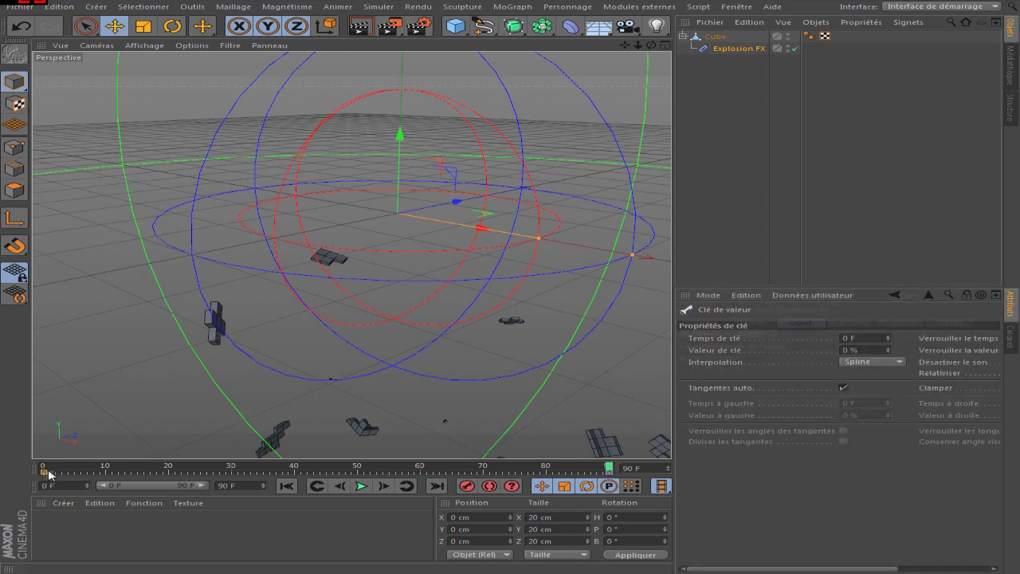
click(856, 361)
click(858, 387)
click(620, 371)
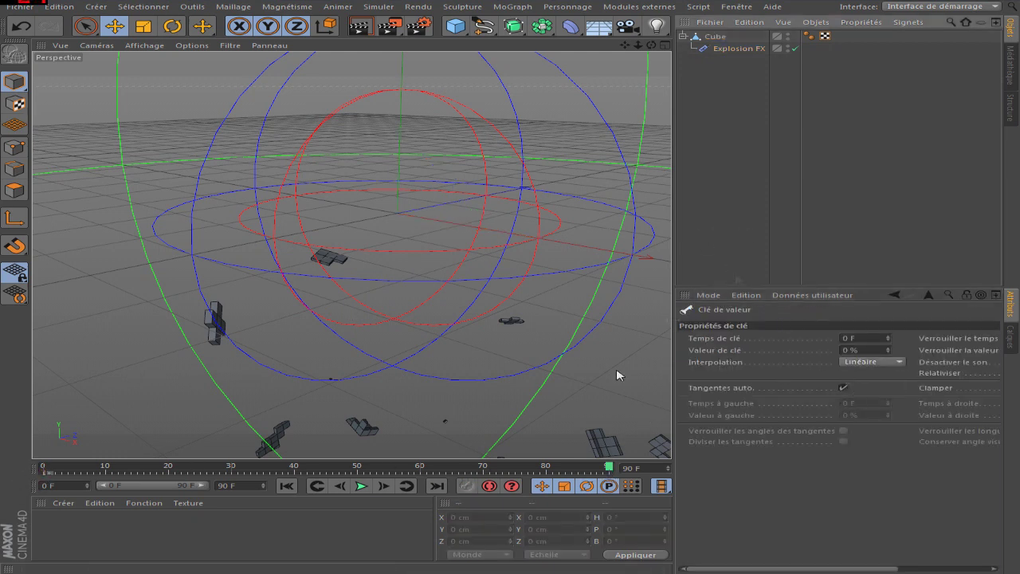
- Play the explosion animation from the first frame, stop it and return to frame 0
click(287, 485)
click(361, 485)
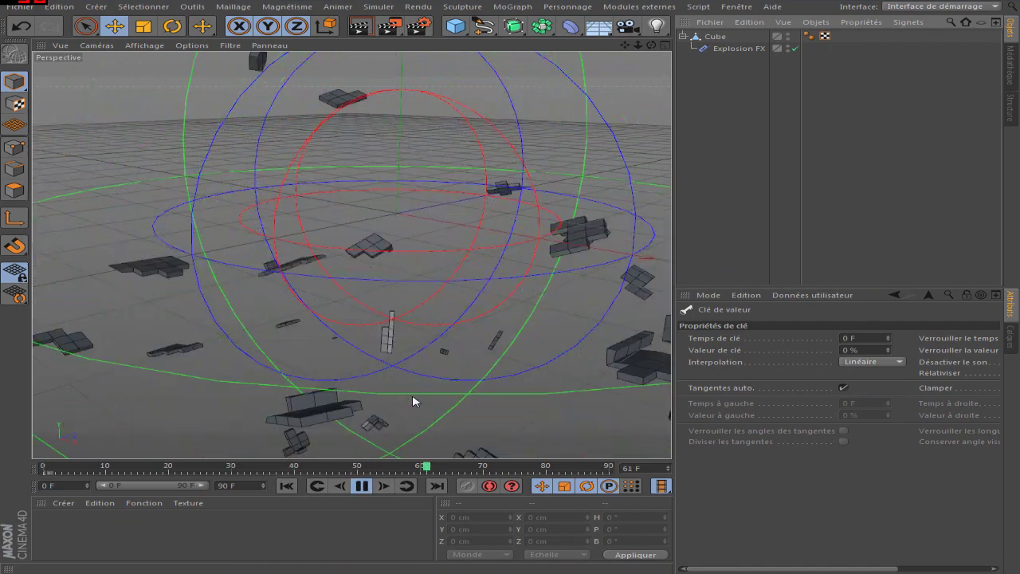
click(361, 485)
click(287, 486)
- Play the animation to frame 18, examine the exploding fragments up close, and scrub back to frame 0
alt+drag(537, 205, 576, 95)
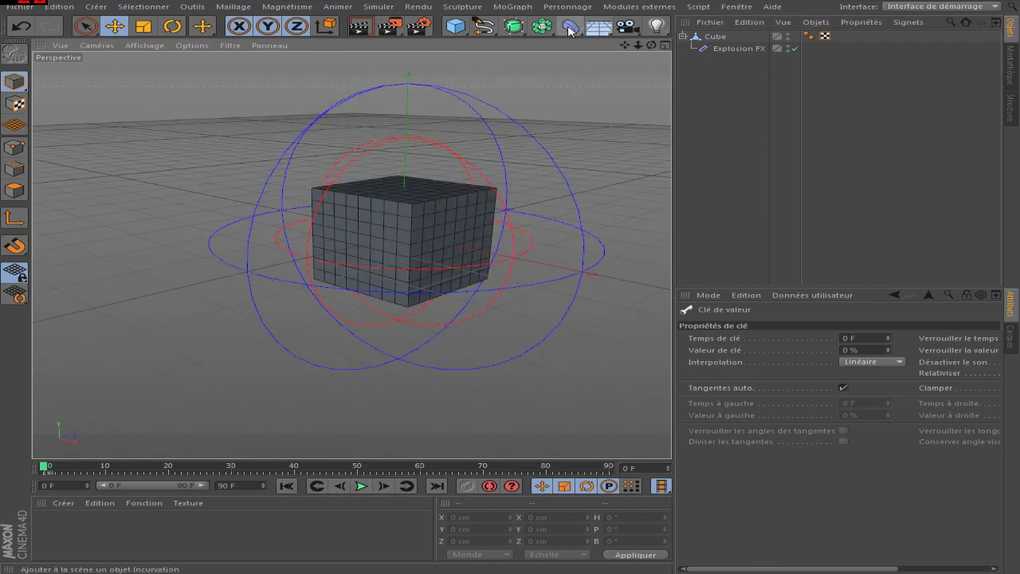
scroll(486, 237, up, 3)
scroll(351, 242, up, 2)
key(F8)
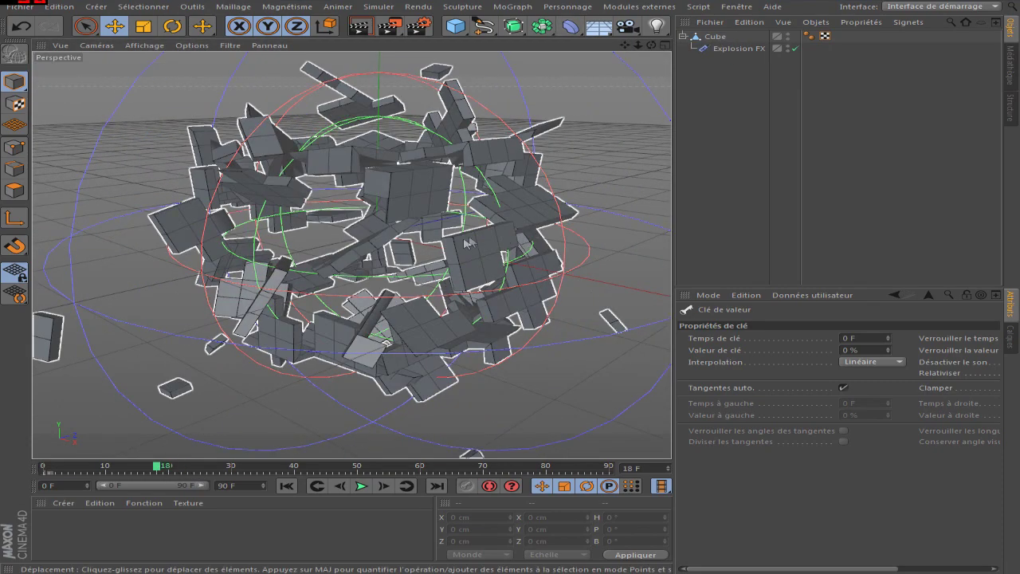
scroll(412, 172, down, 2)
scroll(159, 167, up, 1)
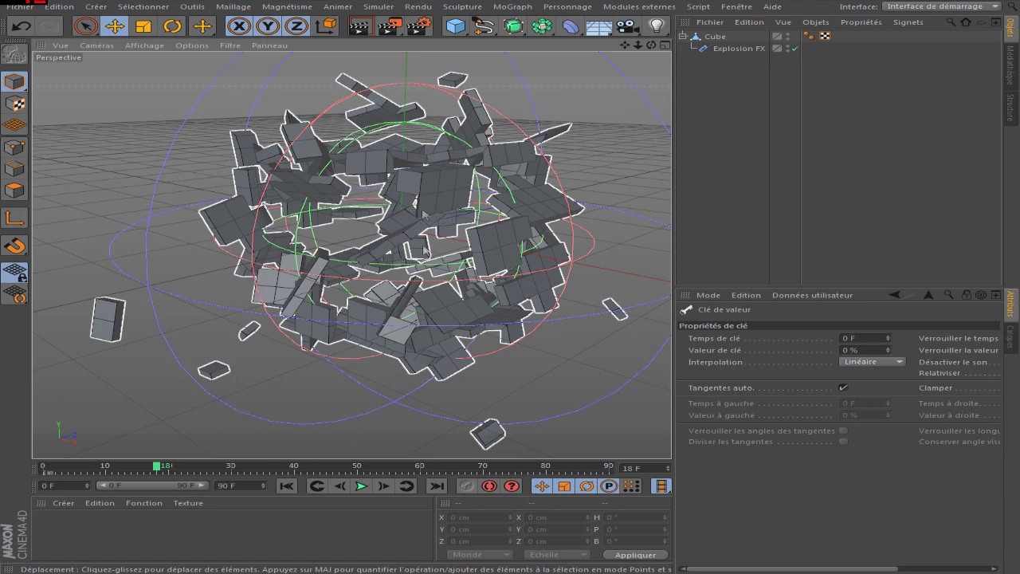
drag(158, 473, 45, 468)
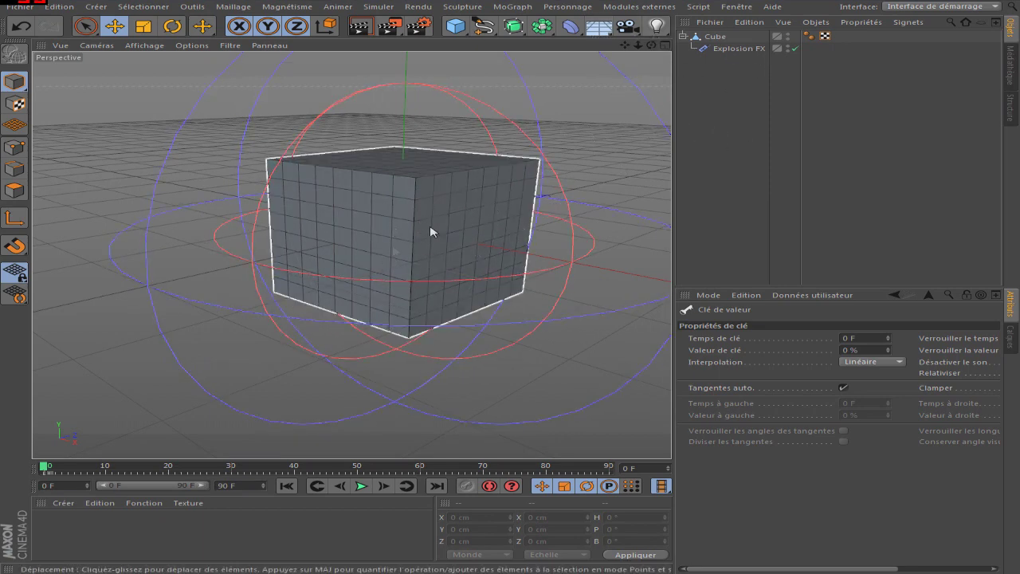
alt+right_drag(412, 278, 430, 228)
alt+drag(464, 200, 488, 222)
alt+right_drag(448, 260, 401, 270)
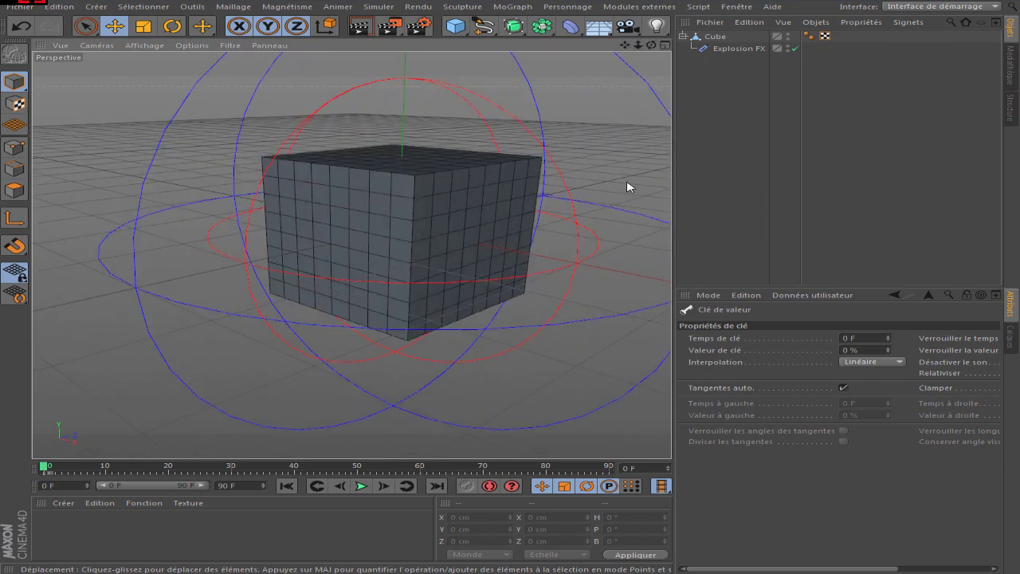
scroll(628, 184, down, 3)
alt+right_drag(351, 113, 38, 196)
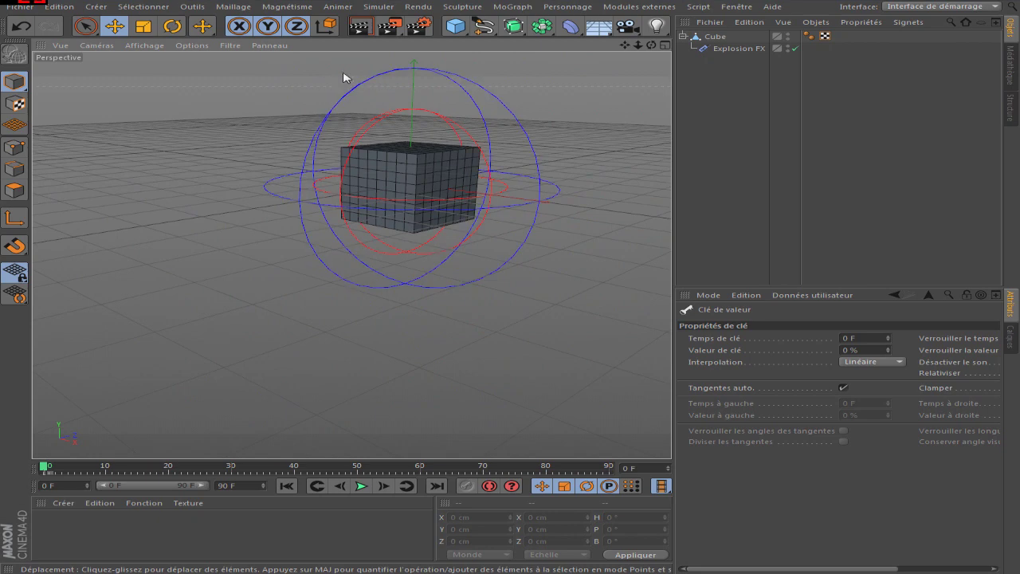
scroll(348, 71, up, 3)
scroll(620, 137, up, 4)
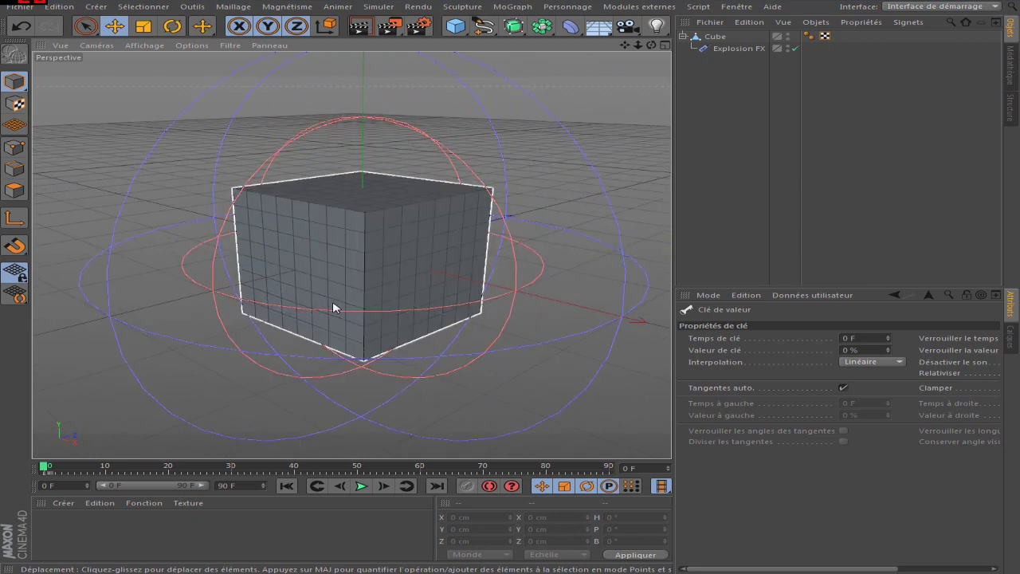
scroll(322, 306, up, 3)
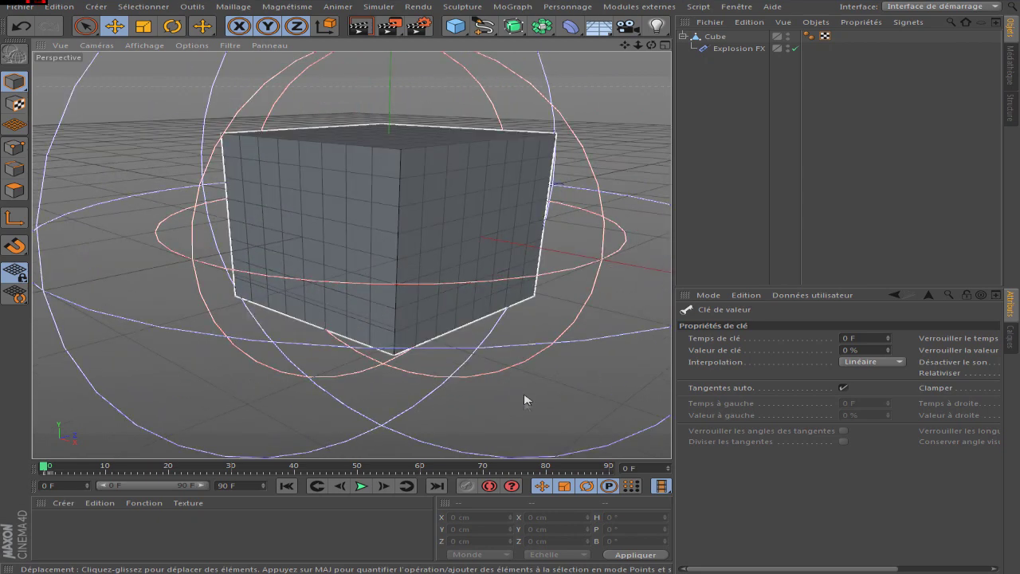